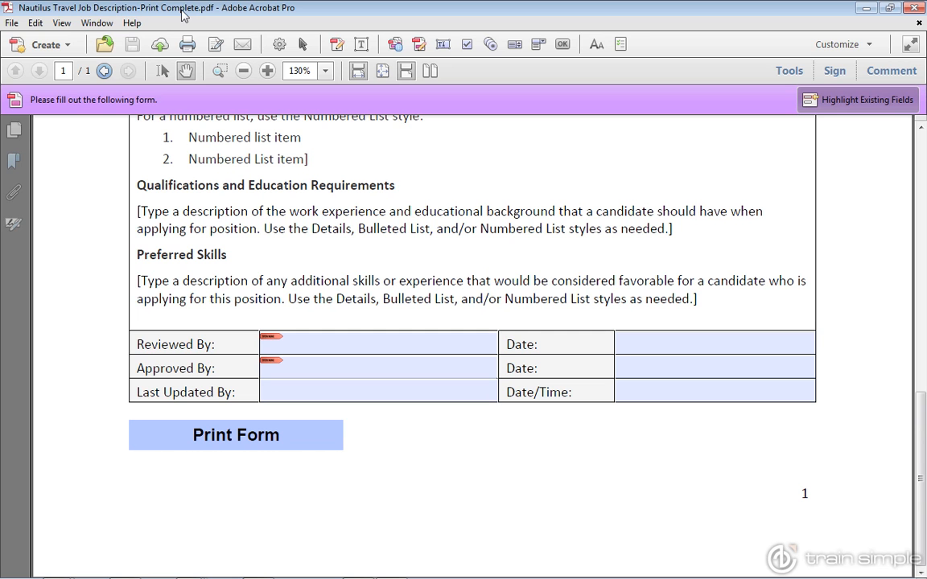
# Save a copy of the form as "Nautilus Travel Job Description-Prevent Print.pdf" in the Course Files folder
pyautogui.click(13, 23)
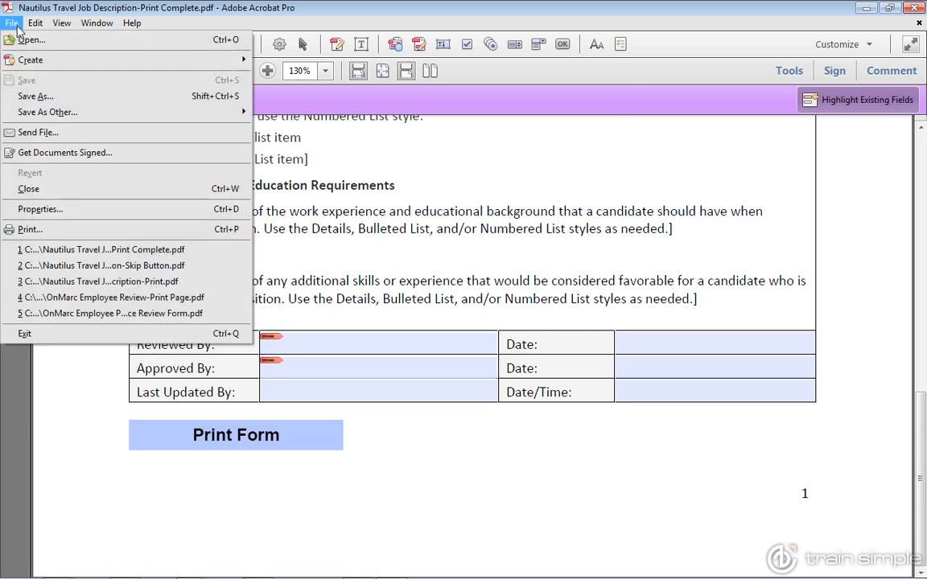
pyautogui.click(73, 102)
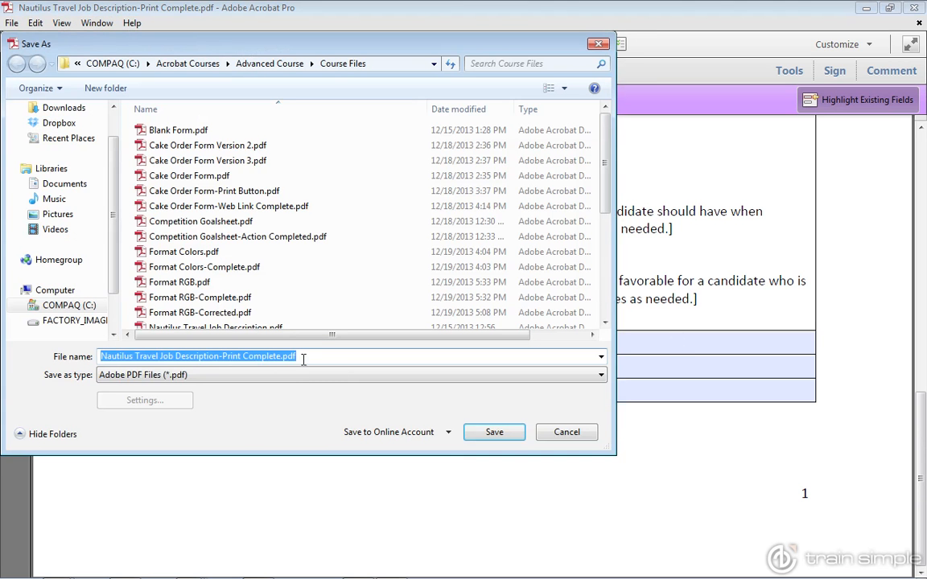
pyautogui.click(277, 357)
pyautogui.moveTo(280, 356); pyautogui.dragTo(223, 356)
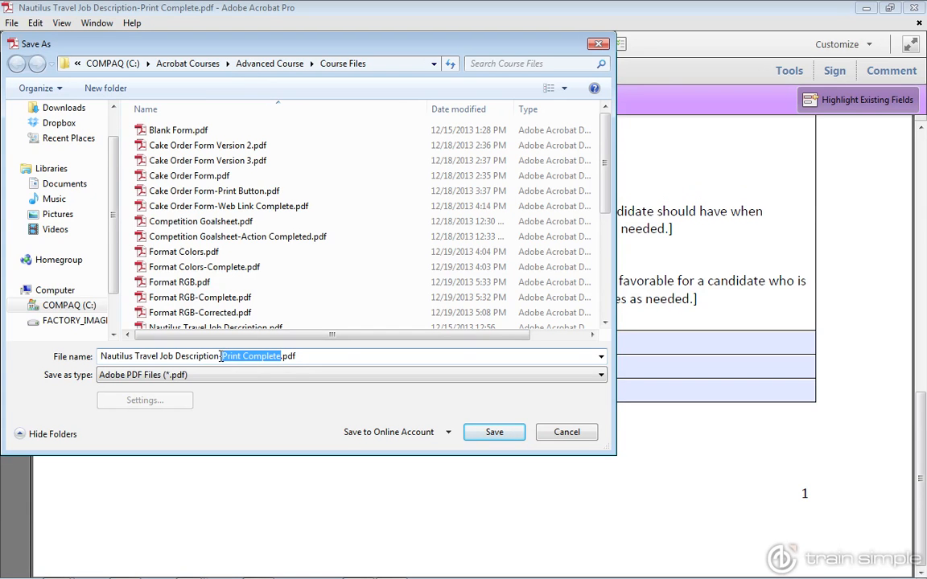
pyautogui.write('Prevent ')
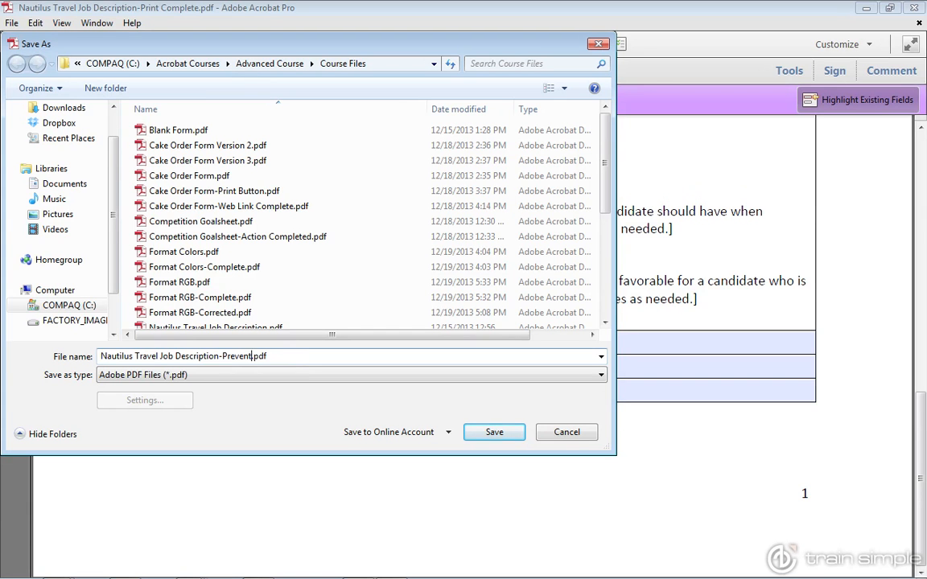
pyautogui.write('Printn')
pyautogui.press('BackSpace')
pyautogui.click(494, 432)
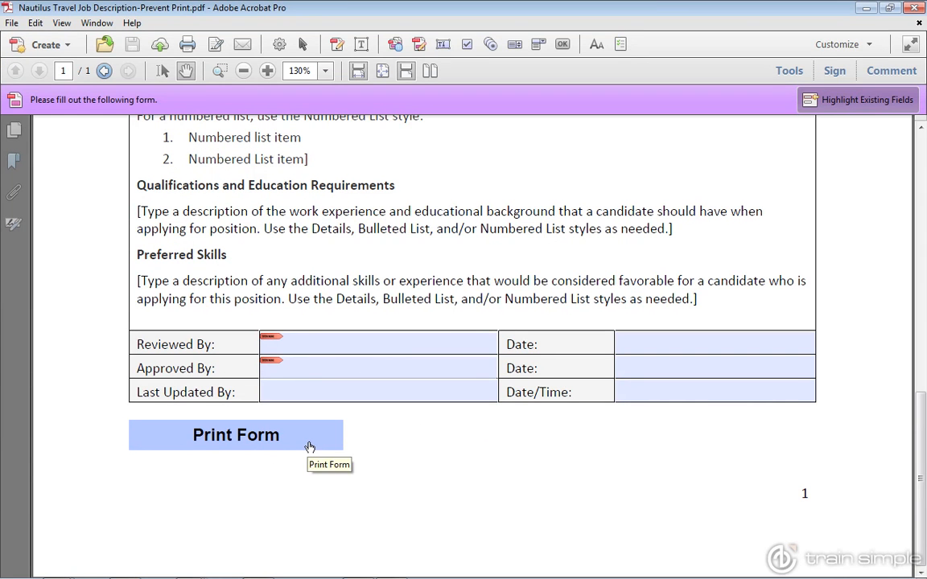
# Open the JavaScript of the Print Form button's Mouse Up action for editing
pyautogui.click(303, 44)
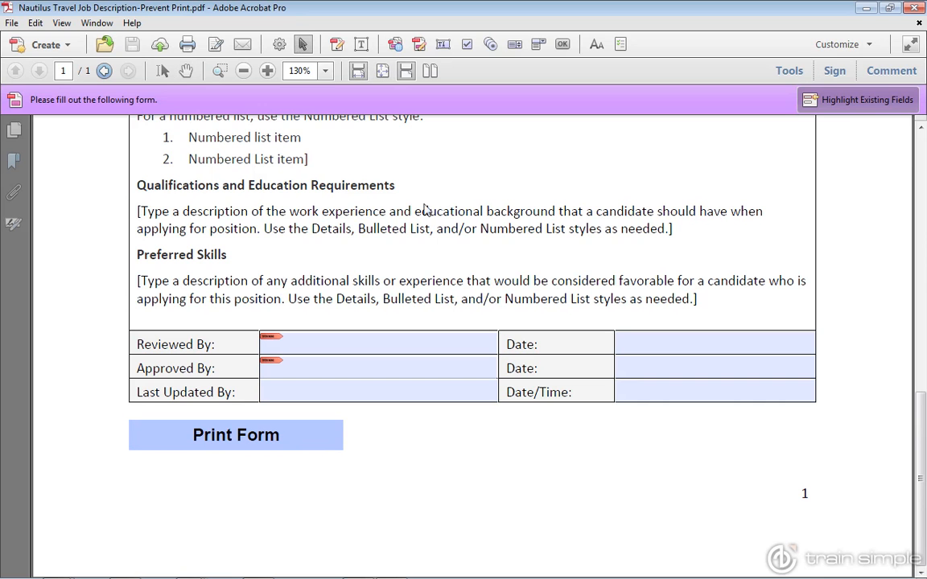
pyautogui.click(266, 435)
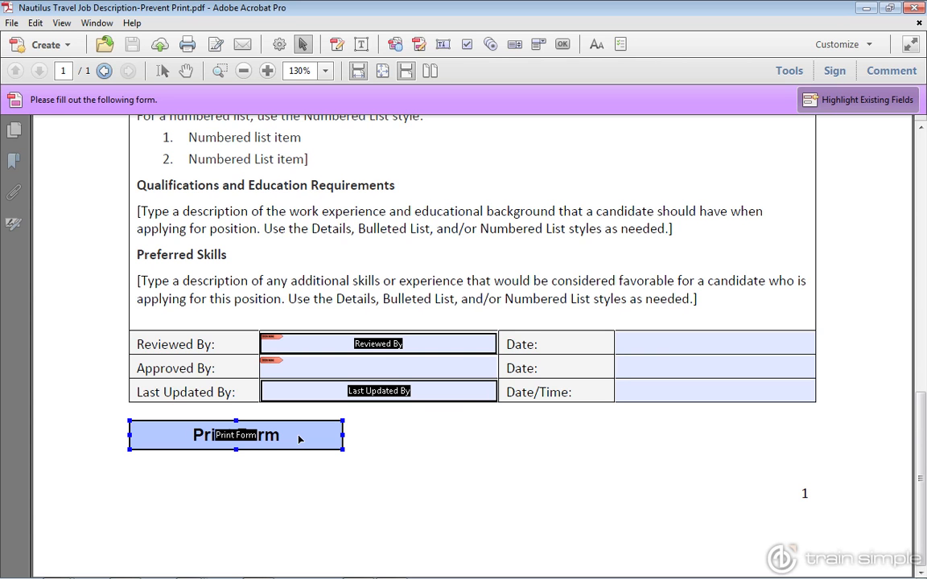
pyautogui.doubleClick(299, 438)
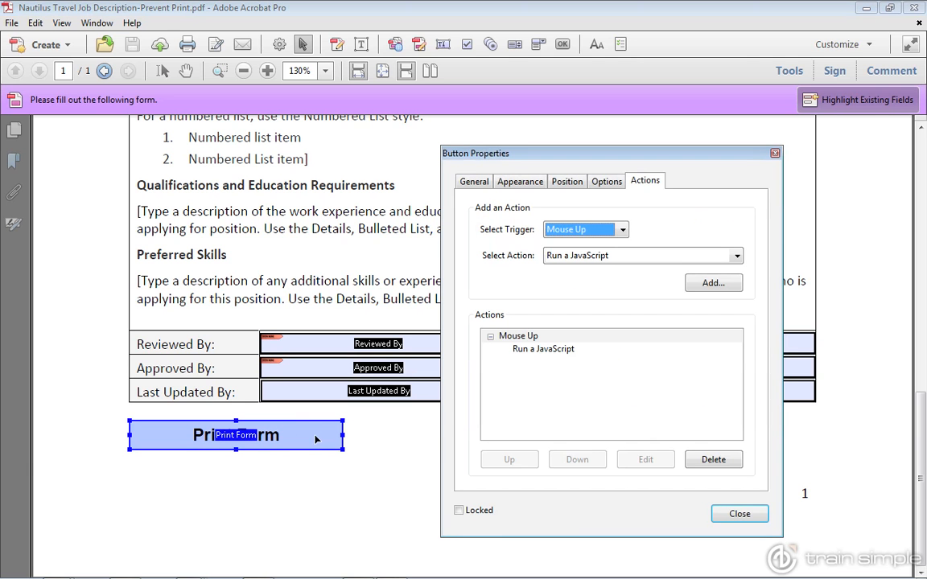
pyautogui.moveTo(576, 156); pyautogui.dragTo(520, 123)
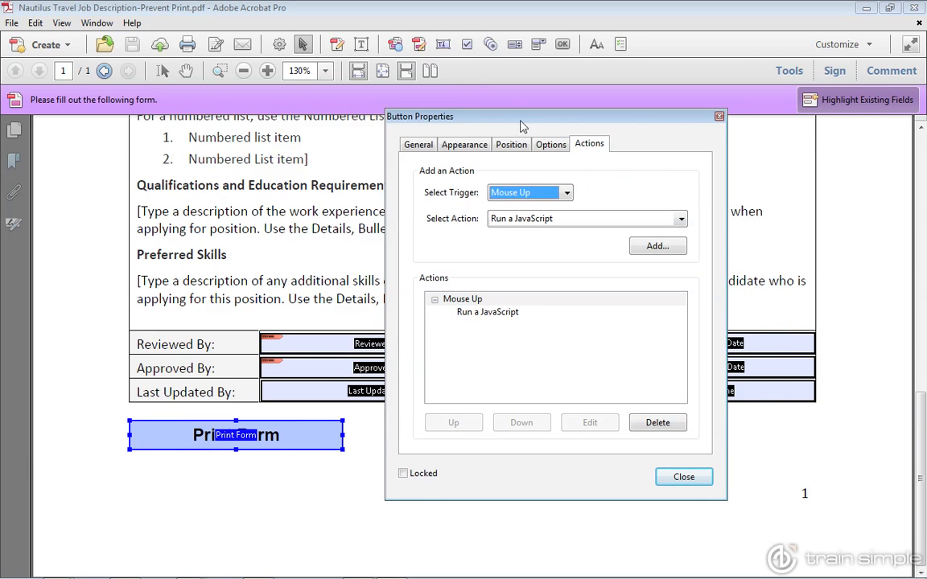
pyautogui.click(491, 312)
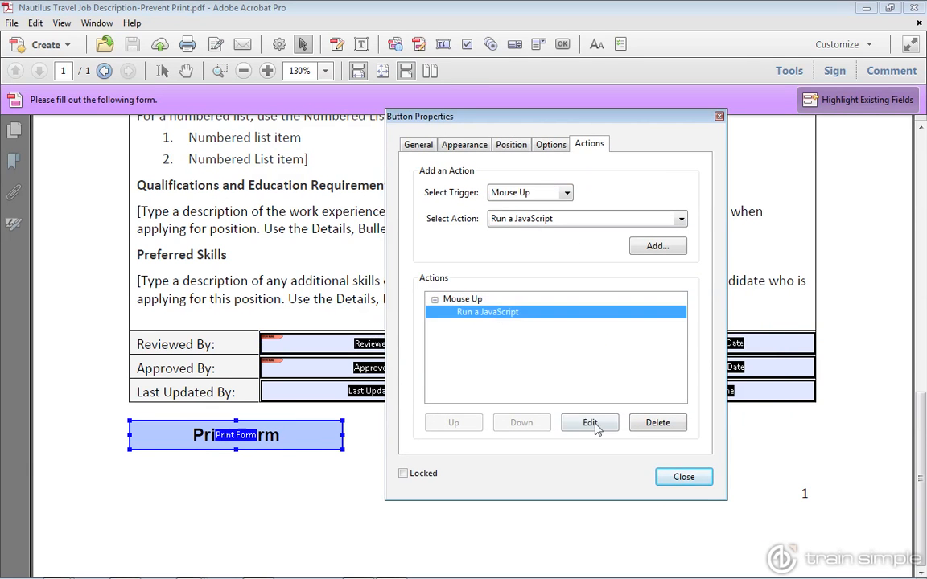
pyautogui.click(595, 424)
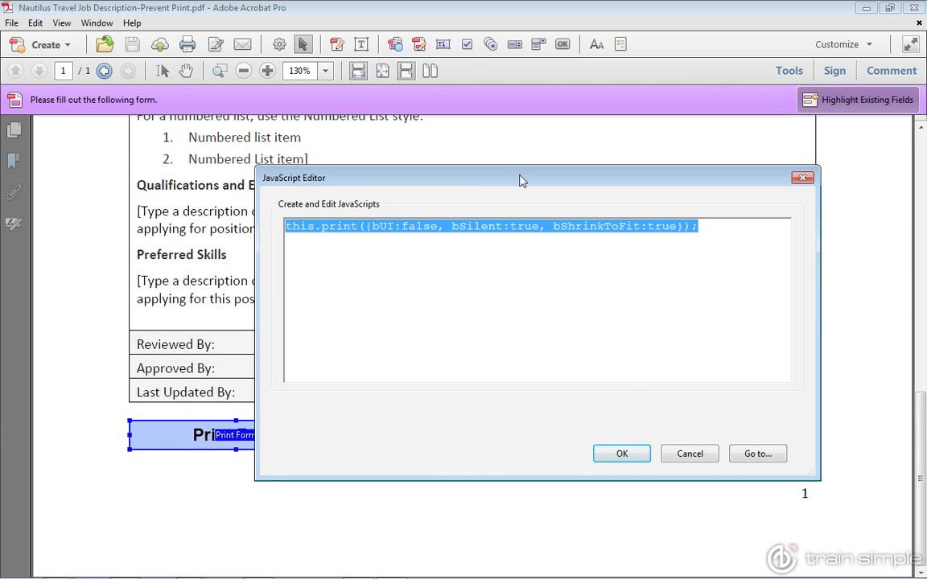
pyautogui.moveTo(519, 180); pyautogui.dragTo(586, 240)
pyautogui.click(558, 286)
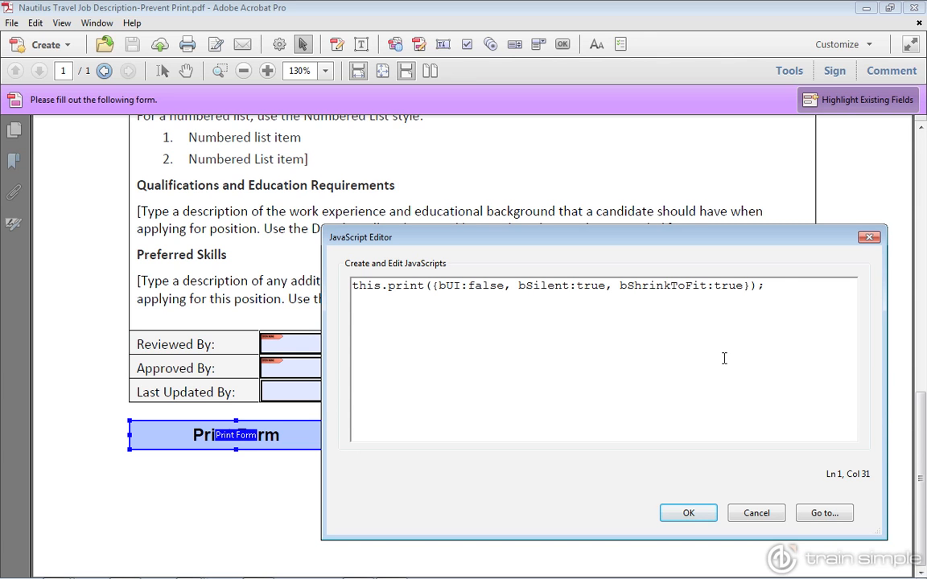
# Below the print statement, leave a blank line and add the line var doNotPrint = this.getField("Print");
pyautogui.click(784, 287)
pyautogui.press('Return')
pyautogui.press('Return')
pyautogui.write('var doNotPrint = ')
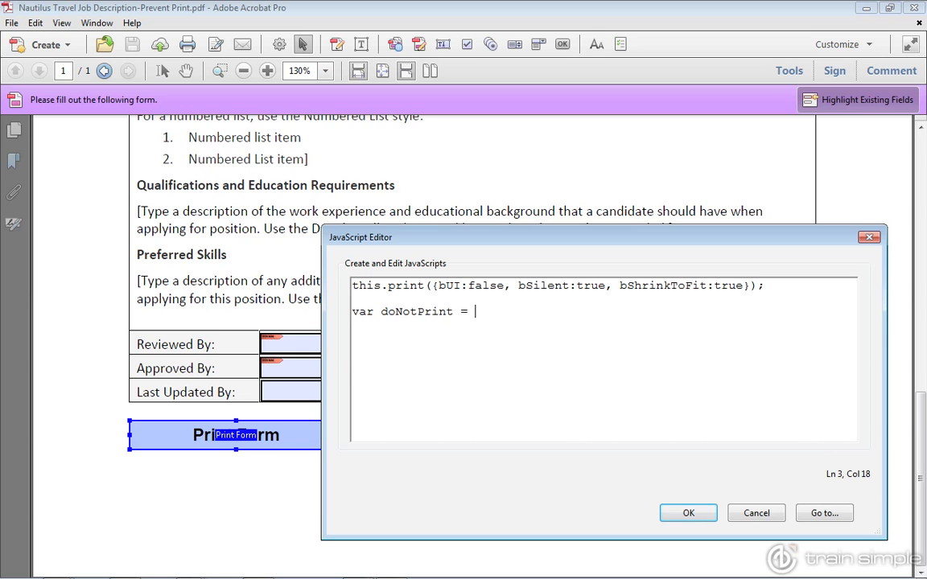
pyautogui.write('this.getField(')
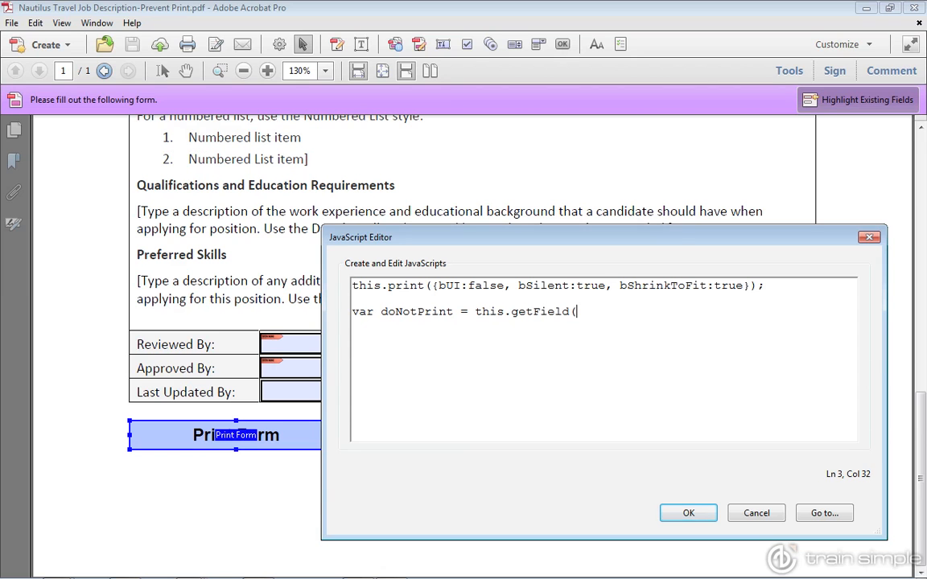
pyautogui.write(');')
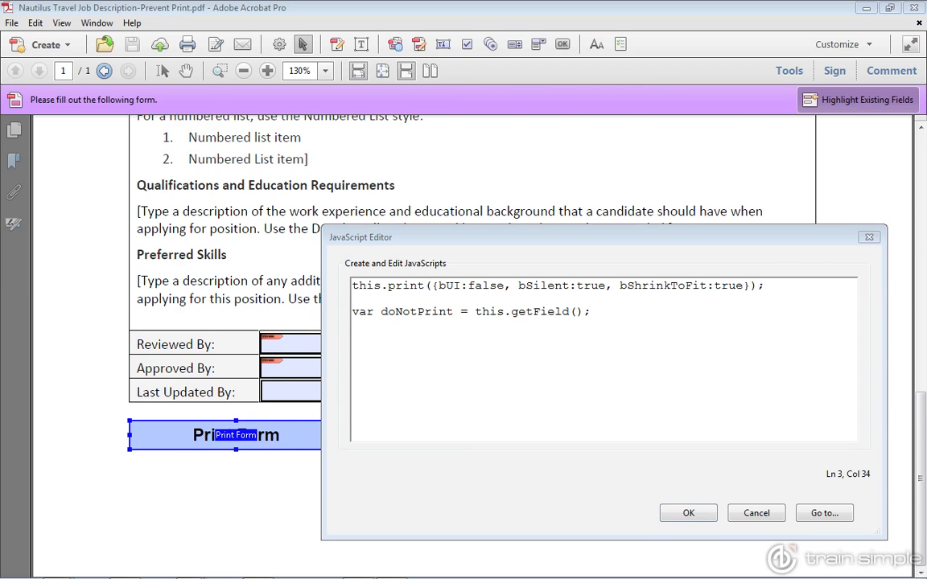
pyautogui.click(576, 311)
pyautogui.moveTo(569, 311); pyautogui.dragTo(511, 312)
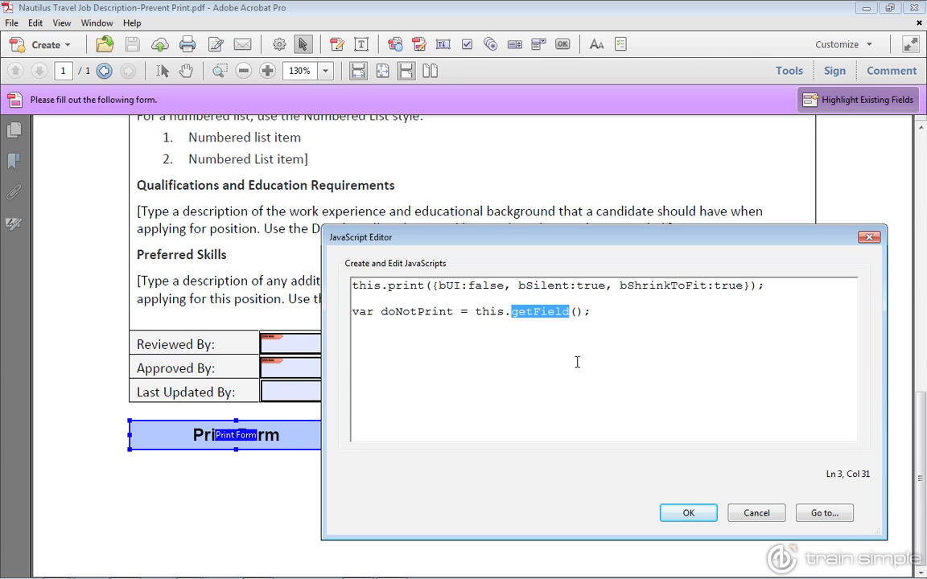
pyautogui.click(578, 312)
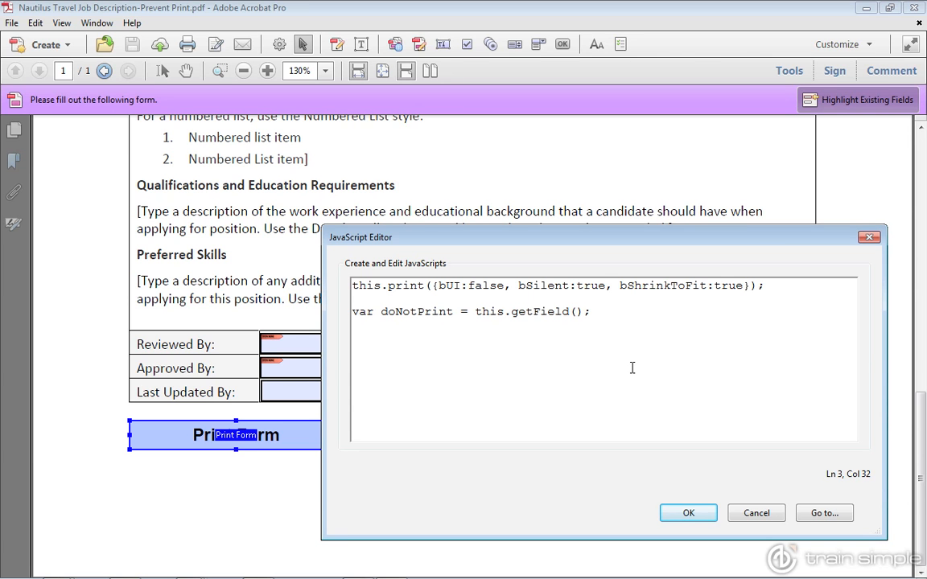
pyautogui.write('""')
pyautogui.press('Left')
pyautogui.write('Print')
# Add doNotPrint.print = false; as the script's last line, then accept the script and close the button properties
pyautogui.click(672, 312)
pyautogui.press('Return')
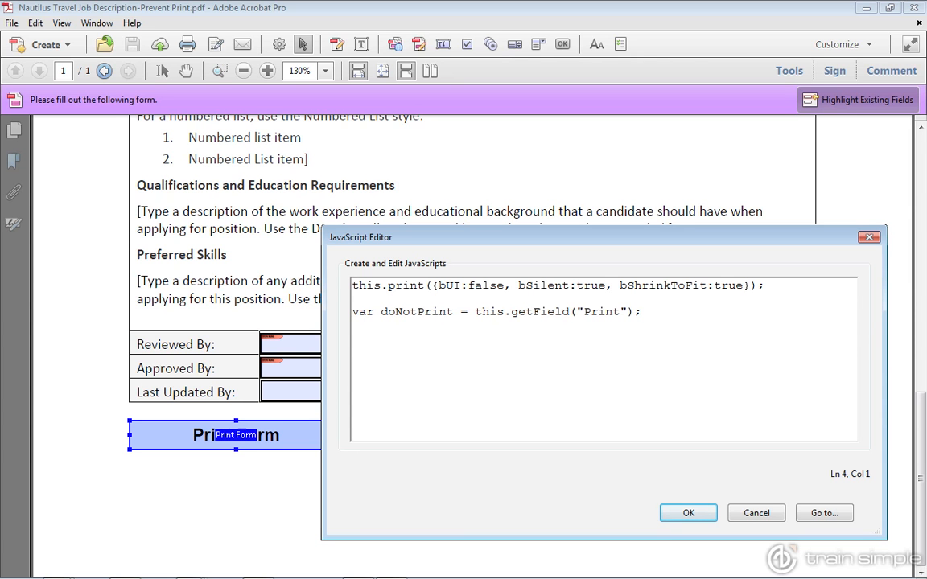
pyautogui.write('doNotPrint.print = false;')
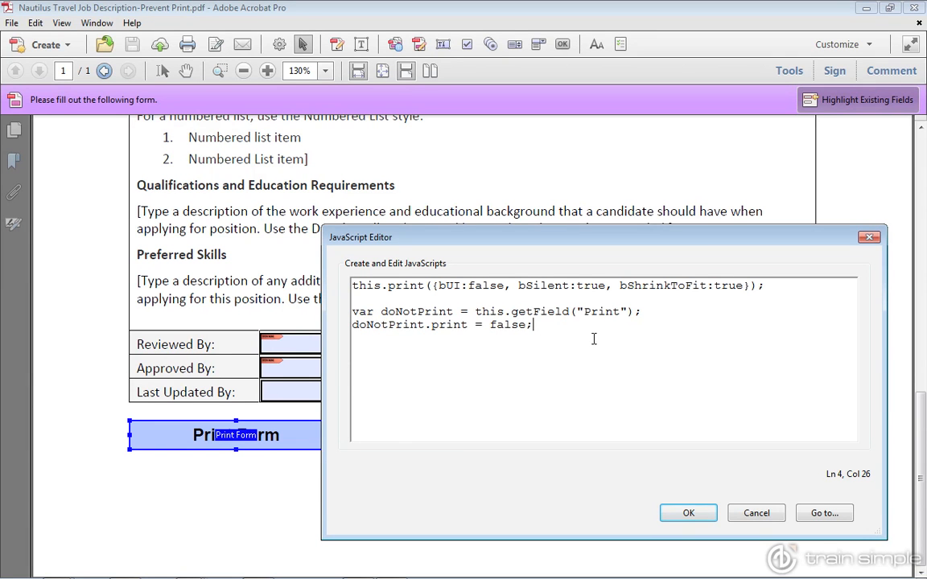
pyautogui.click(710, 517)
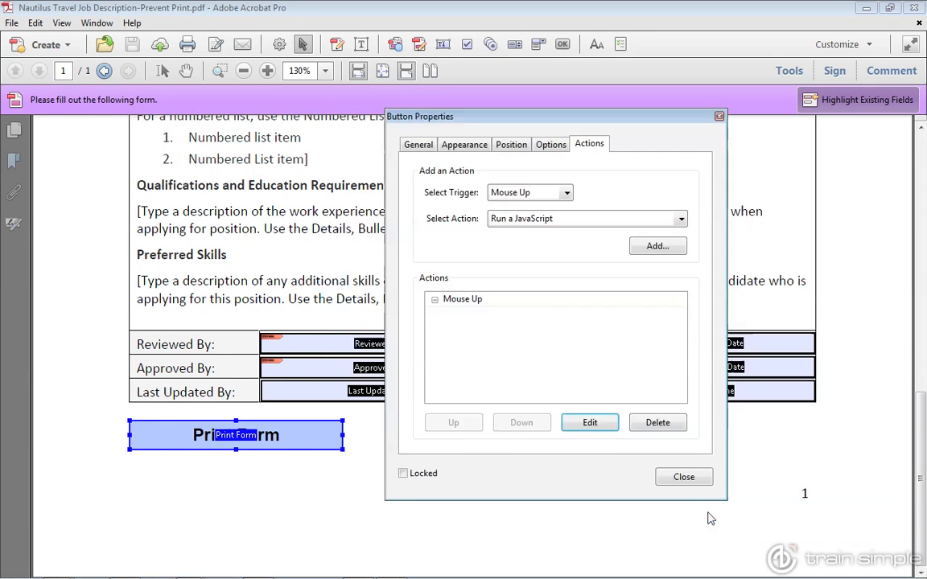
pyautogui.click(692, 481)
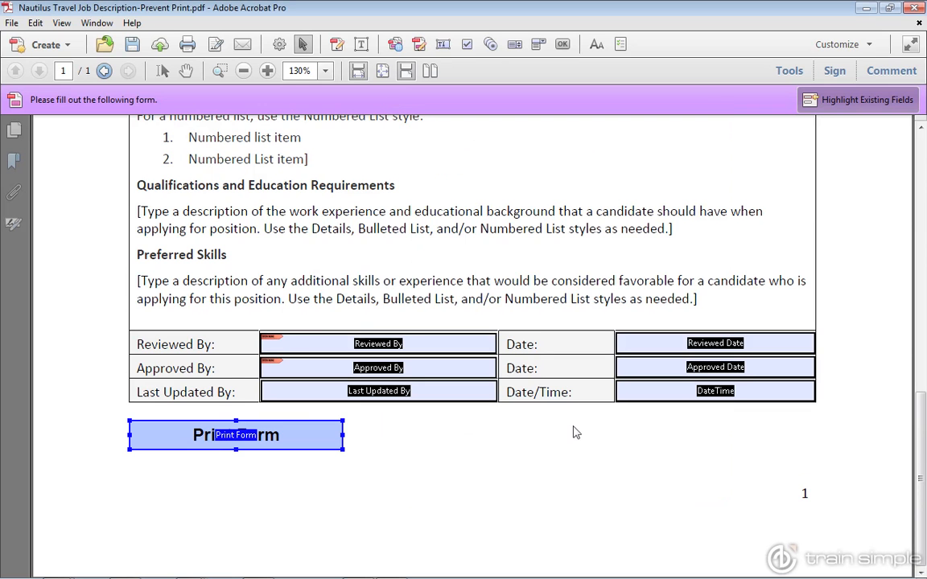
# Test the Print Form button with the Hand tool and decline the print request
pyautogui.click(186, 71)
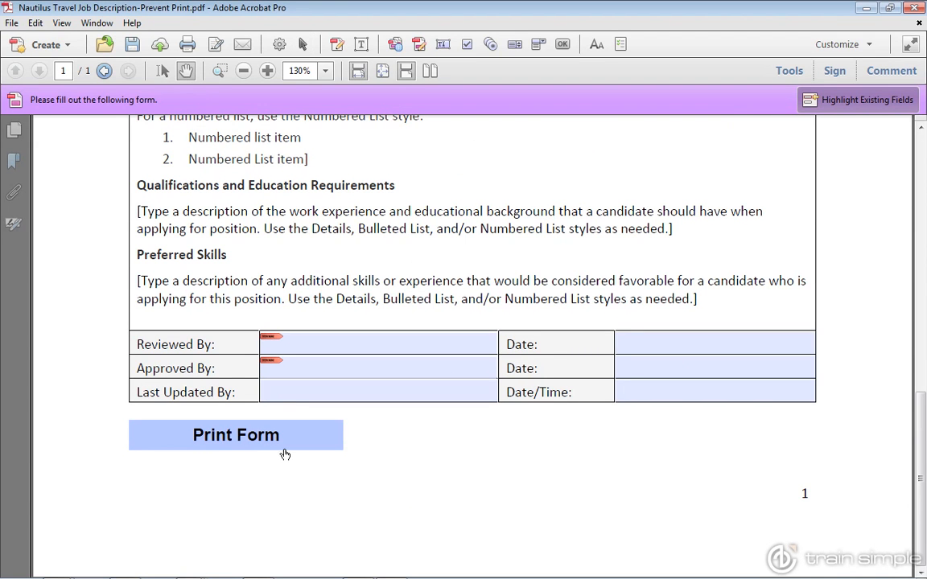
pyautogui.click(232, 438)
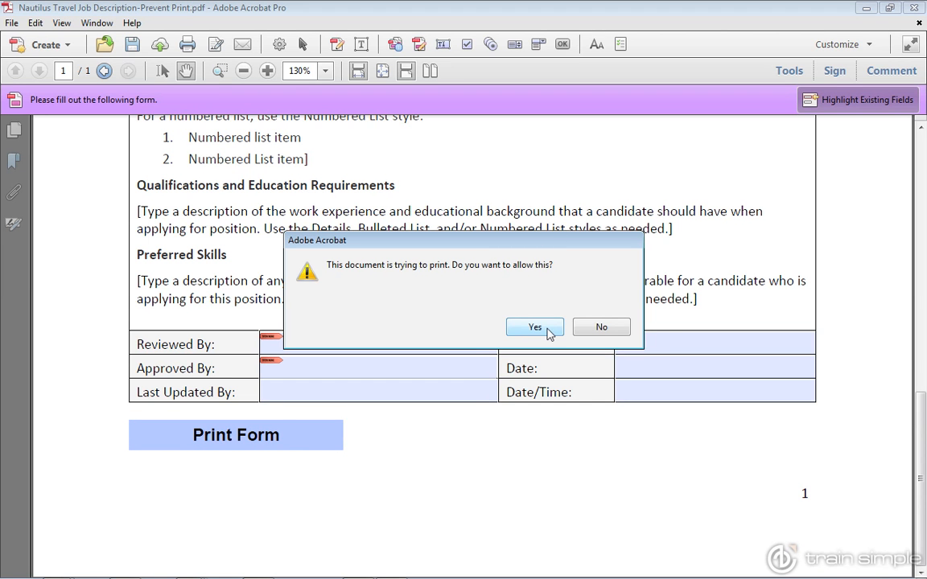
pyautogui.click(616, 330)
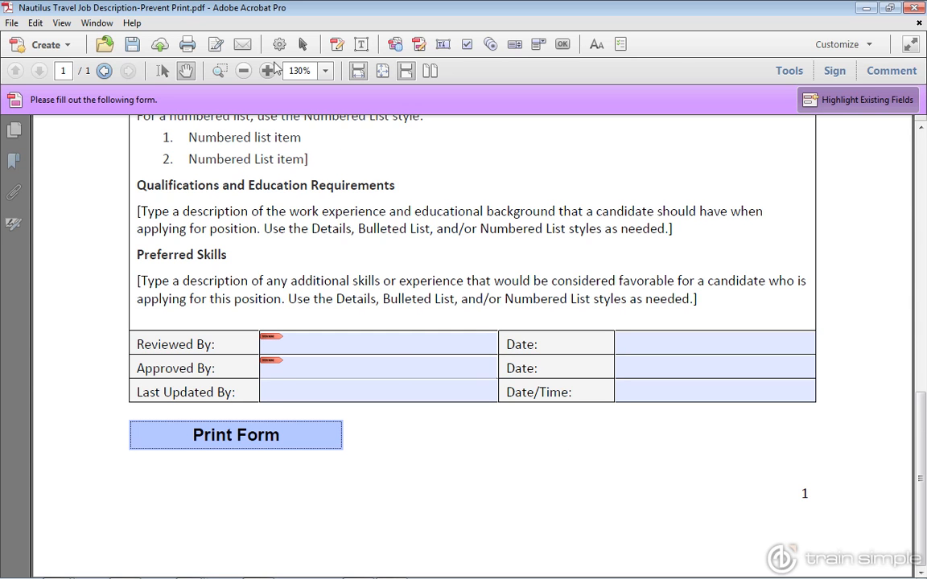
# Set bUI to true in the Print Form button's Mouse Up JavaScript and close the button properties
pyautogui.click(303, 45)
pyautogui.click(291, 446)
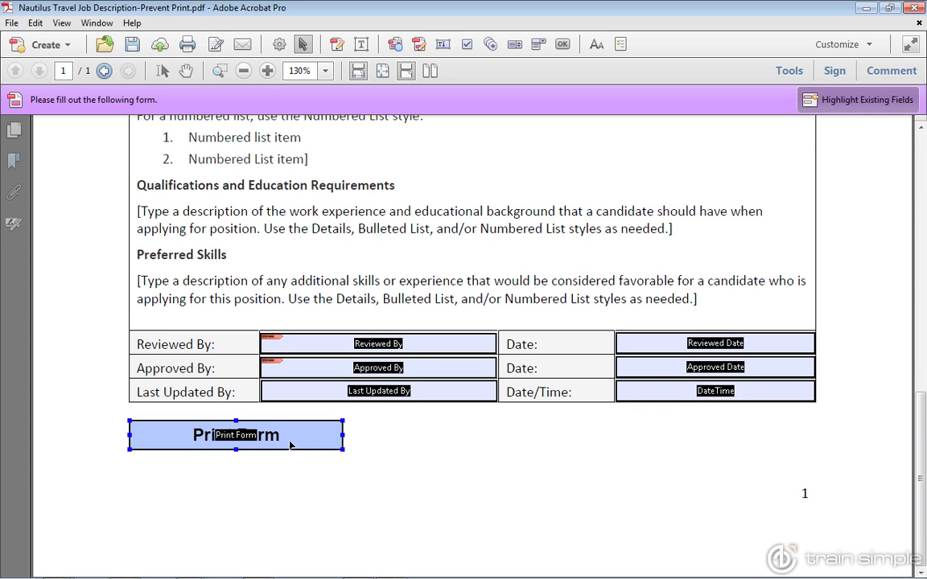
pyautogui.doubleClick(291, 446)
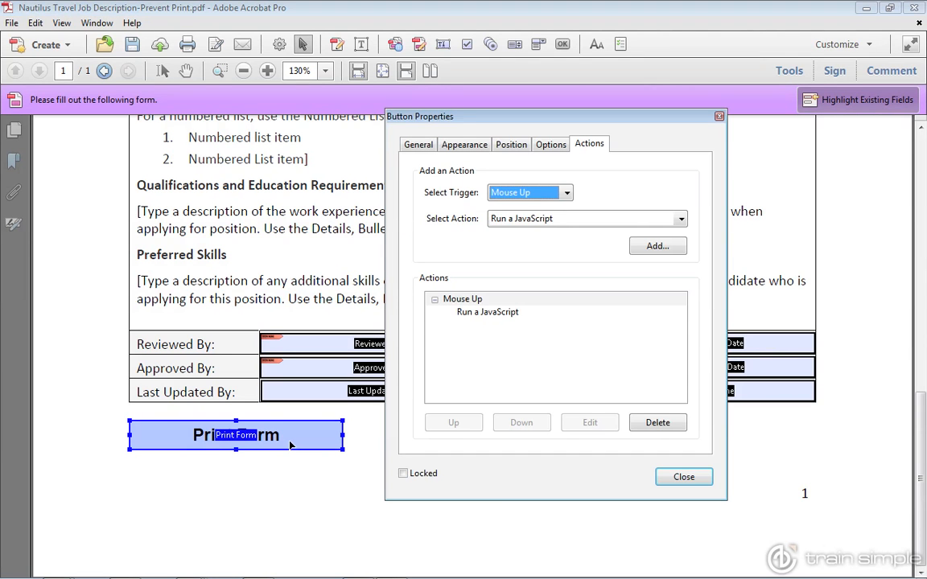
pyautogui.click(475, 312)
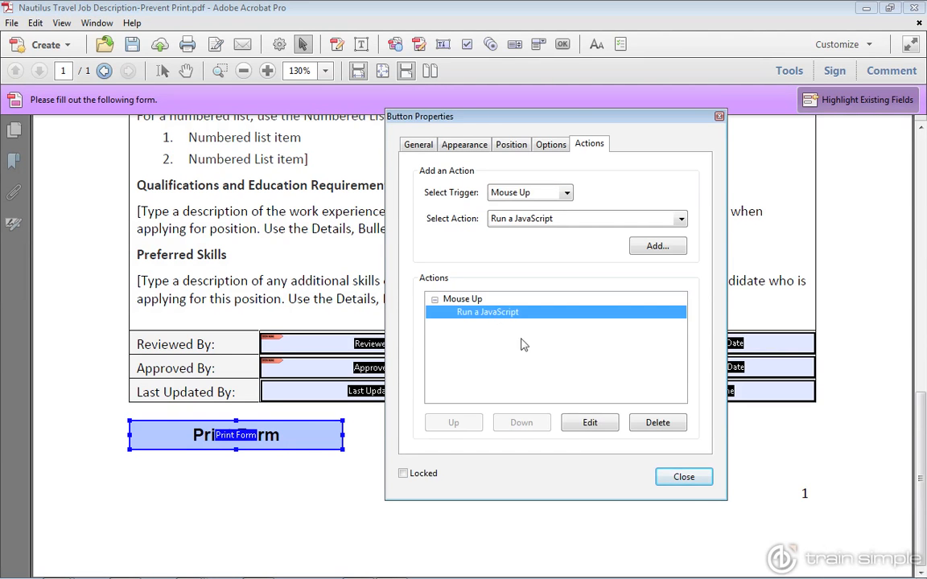
pyautogui.click(589, 424)
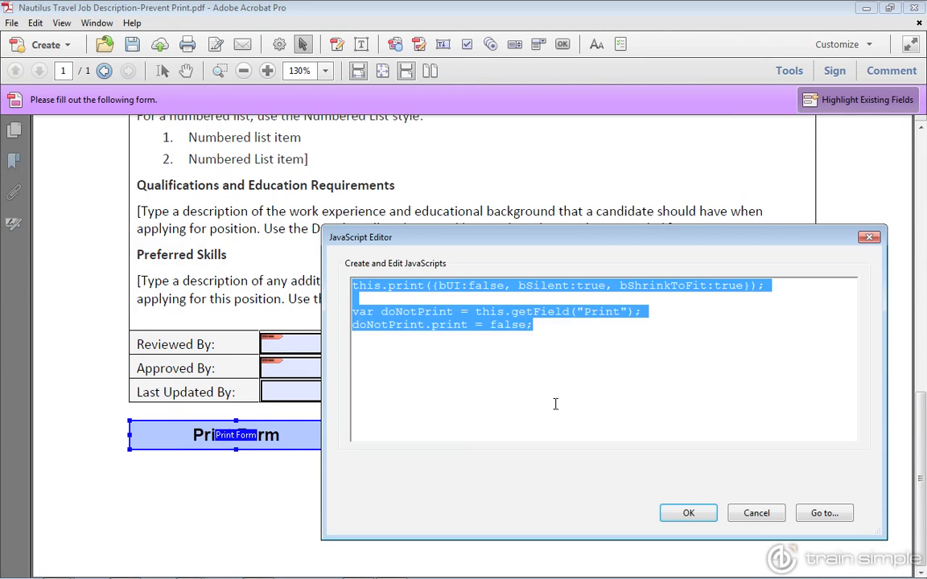
pyautogui.click(554, 403)
pyautogui.moveTo(505, 286); pyautogui.dragTo(469, 287)
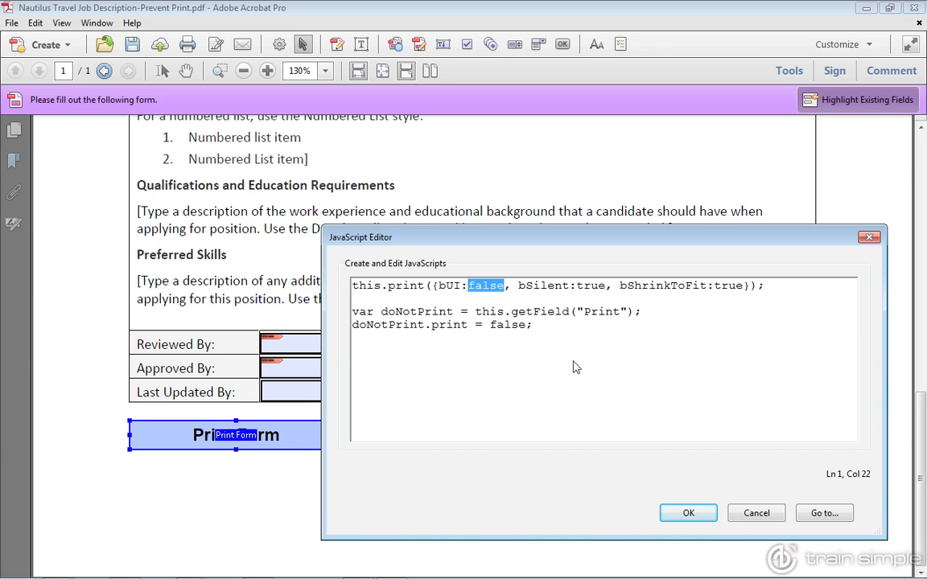
pyautogui.write('true')
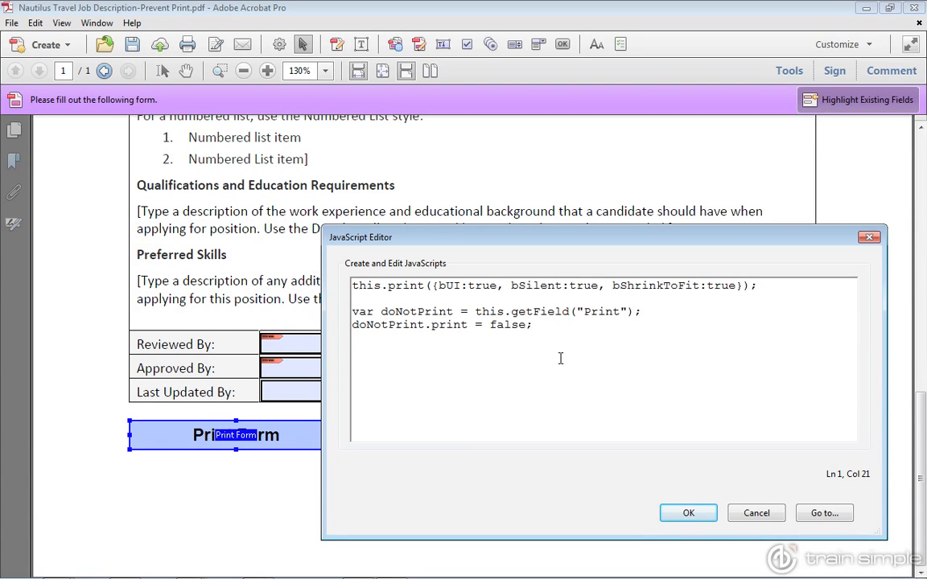
pyautogui.click(689, 512)
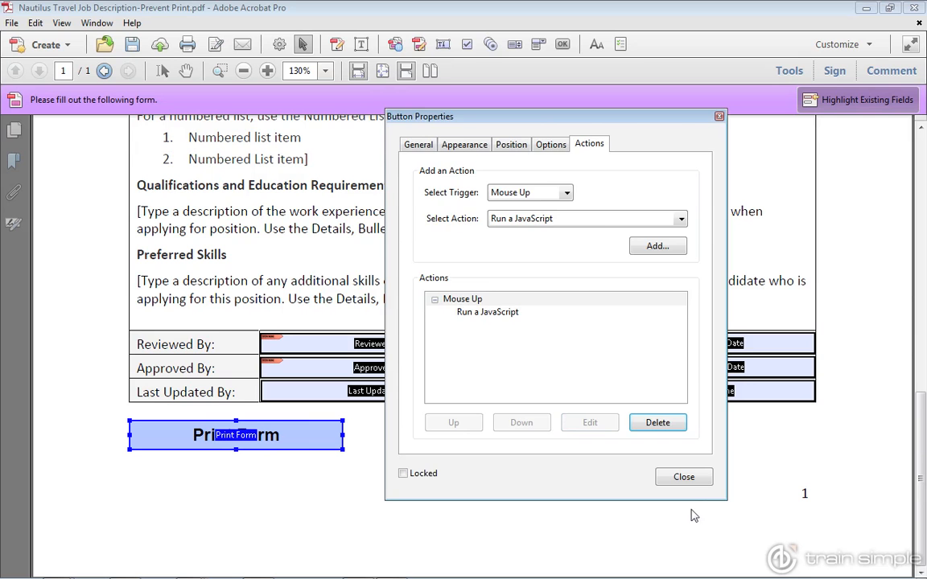
pyautogui.click(681, 477)
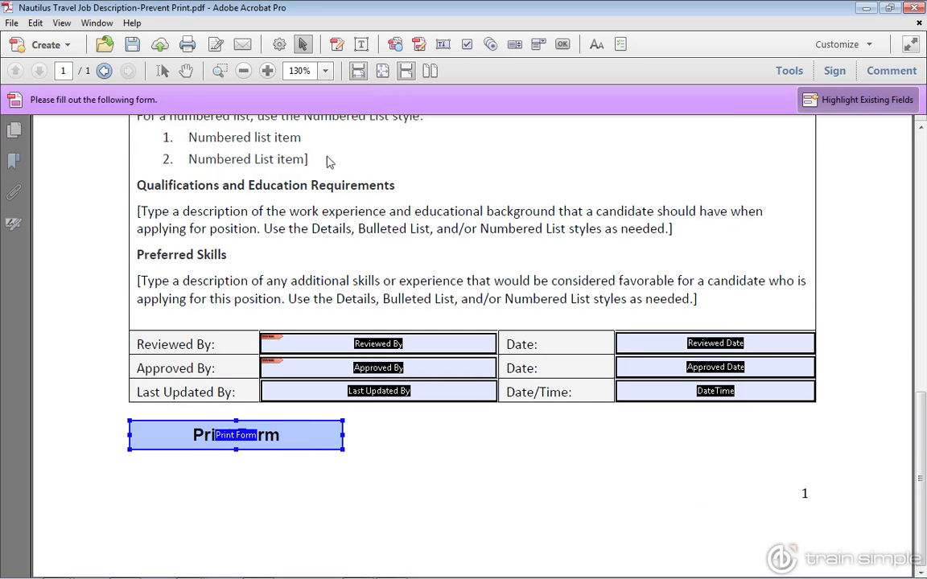
# Test the Print Form button with the Hand tool, check the print preview for the button, and cancel printing
pyautogui.click(185, 72)
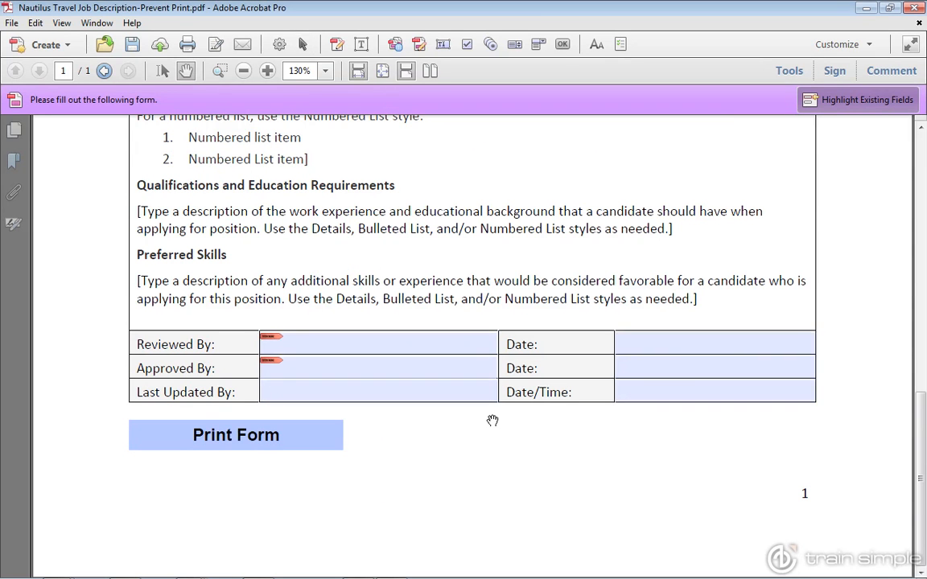
pyautogui.click(291, 438)
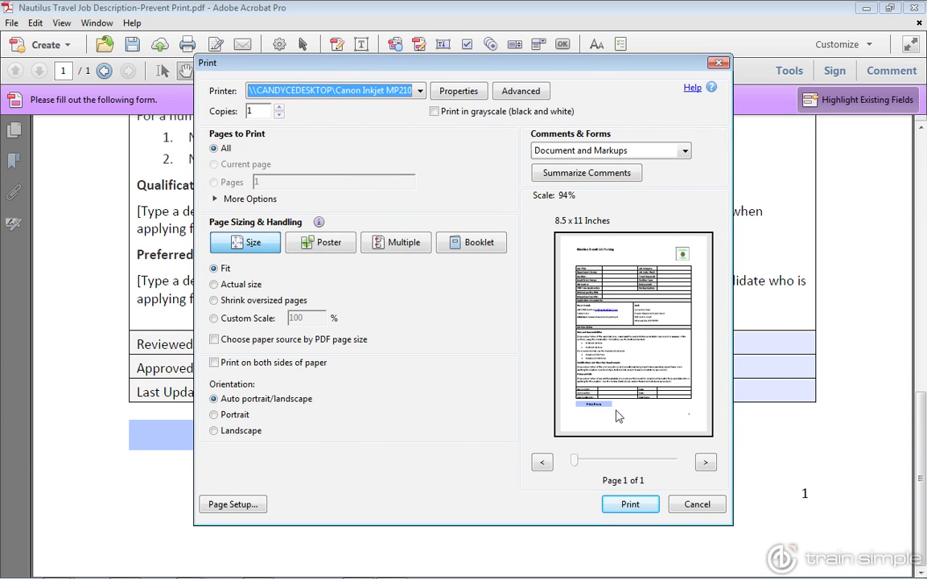
pyautogui.click(696, 505)
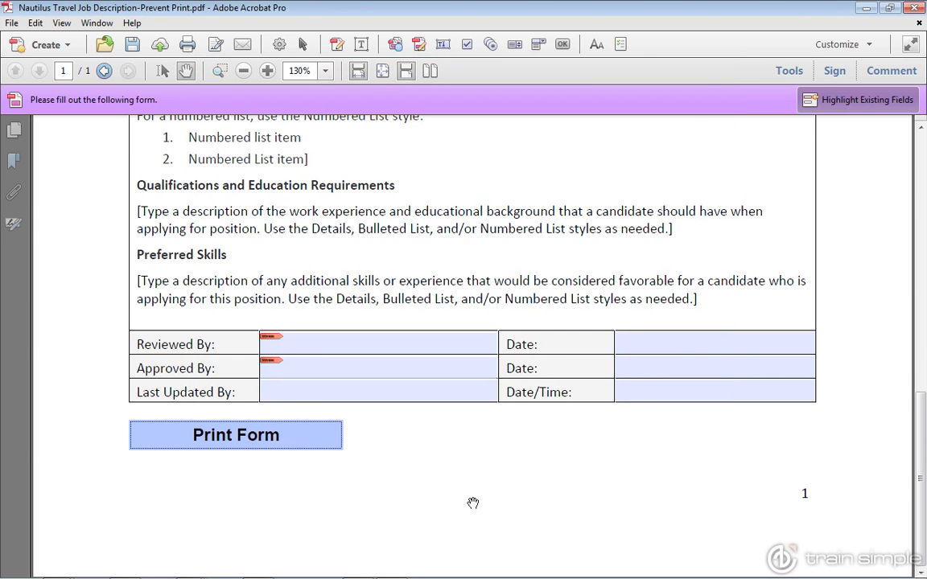
# Examine the field name used by getField in the Print Form button's Mouse Up JavaScript, and leave the script without changes
pyautogui.click(303, 45)
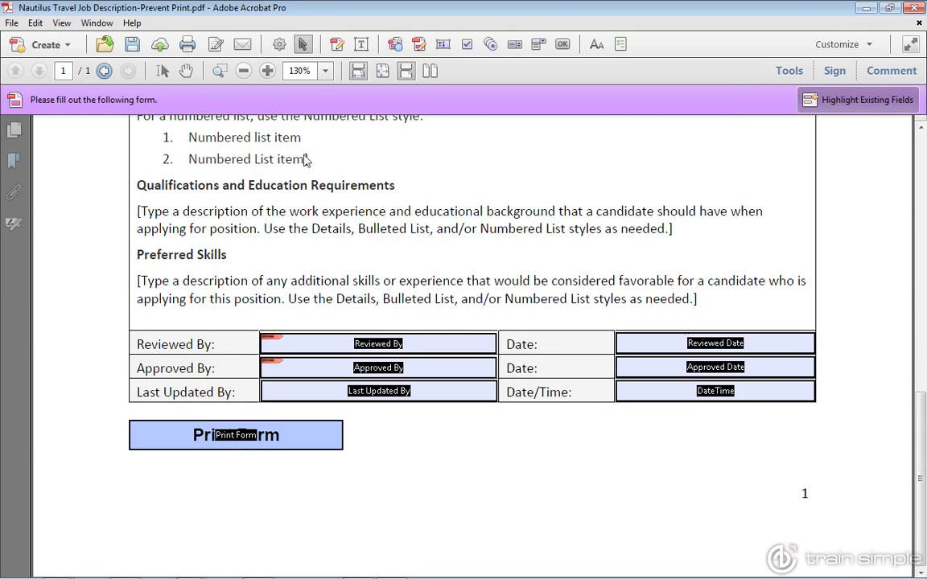
pyautogui.click(242, 444)
pyautogui.doubleClick(242, 441)
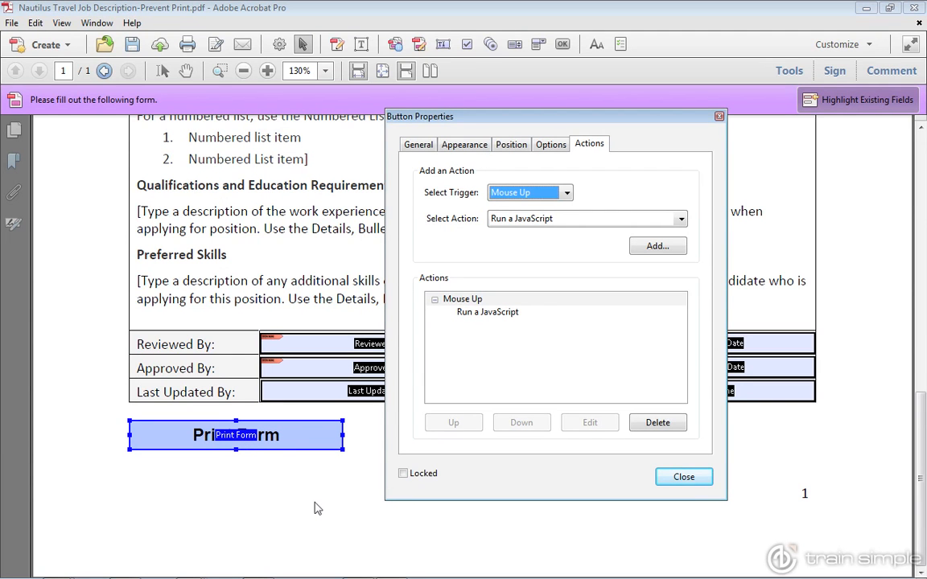
pyautogui.click(485, 313)
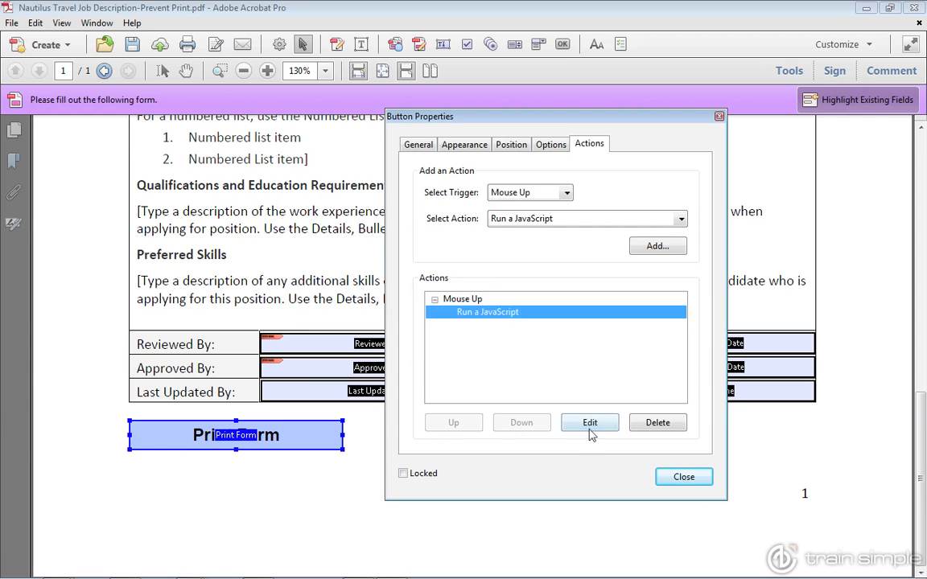
pyautogui.click(590, 424)
pyautogui.click(521, 385)
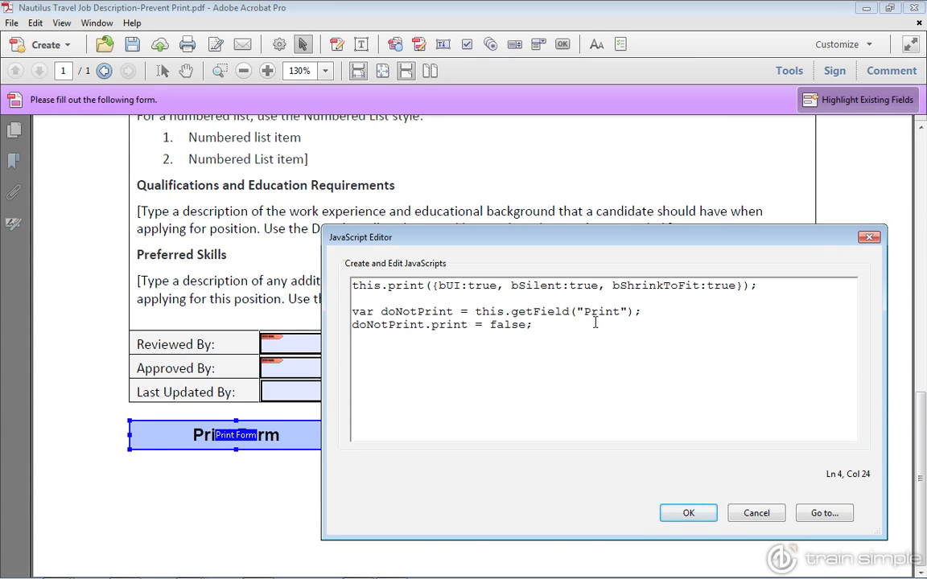
pyautogui.moveTo(619, 313); pyautogui.dragTo(583, 312)
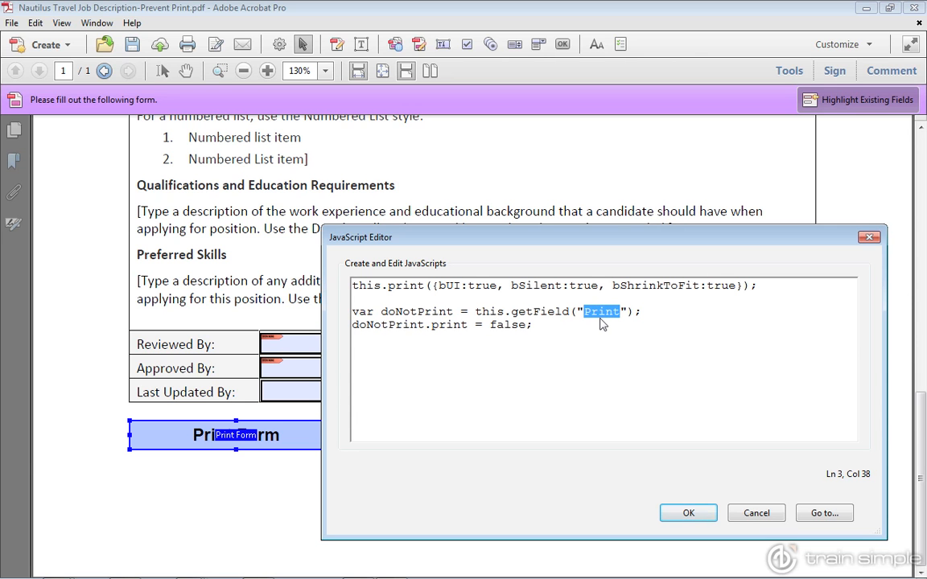
pyautogui.click(755, 514)
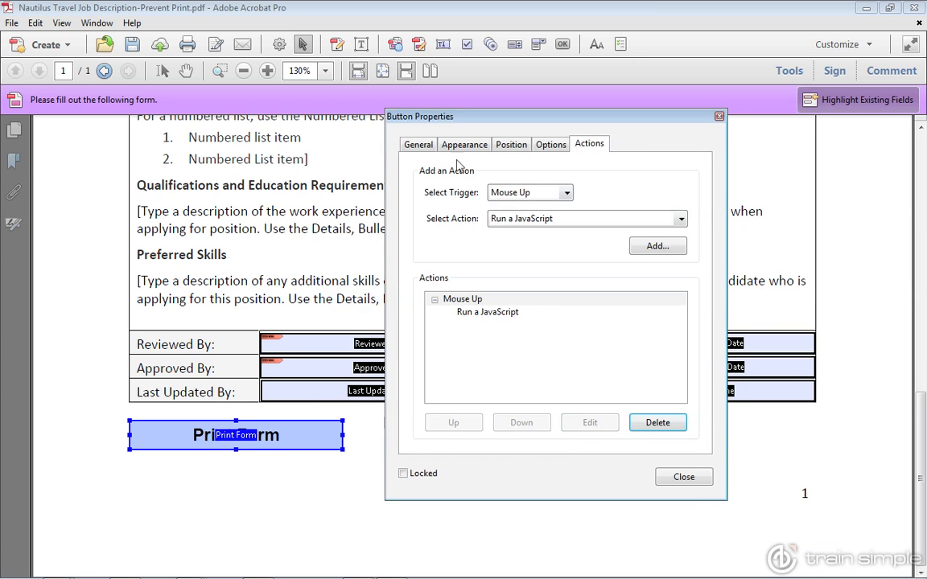
# Rename the Print Form button field to Print, close its properties, and deselect all fields
pyautogui.click(418, 146)
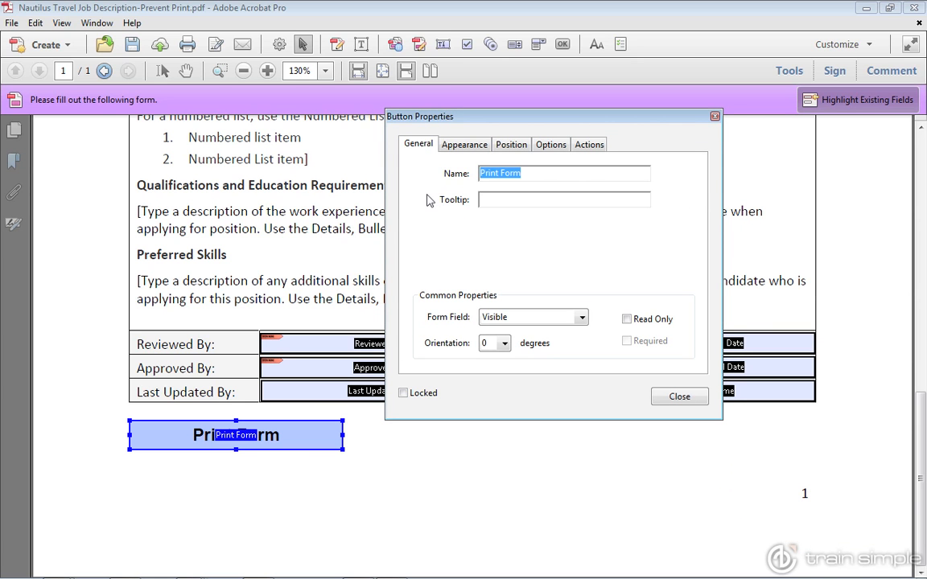
pyautogui.click(530, 173)
pyautogui.press('BackSpace')
pyautogui.press('BackSpace')
pyautogui.press('BackSpace')
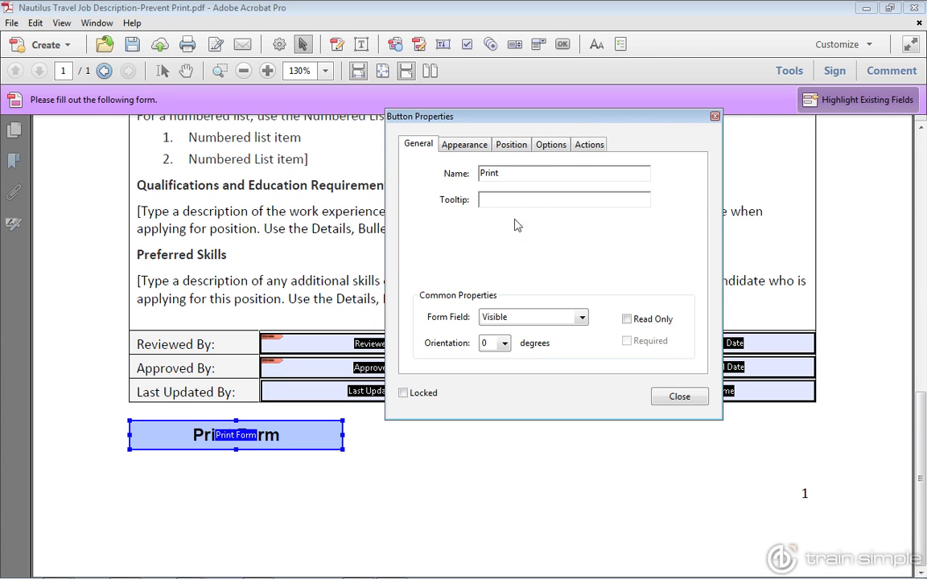
pyautogui.click(679, 396)
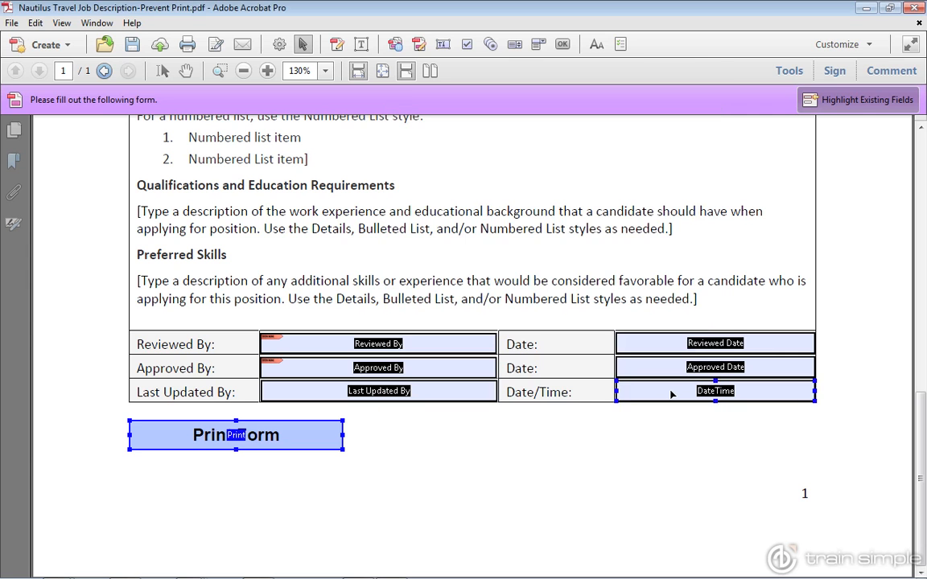
pyautogui.click(484, 456)
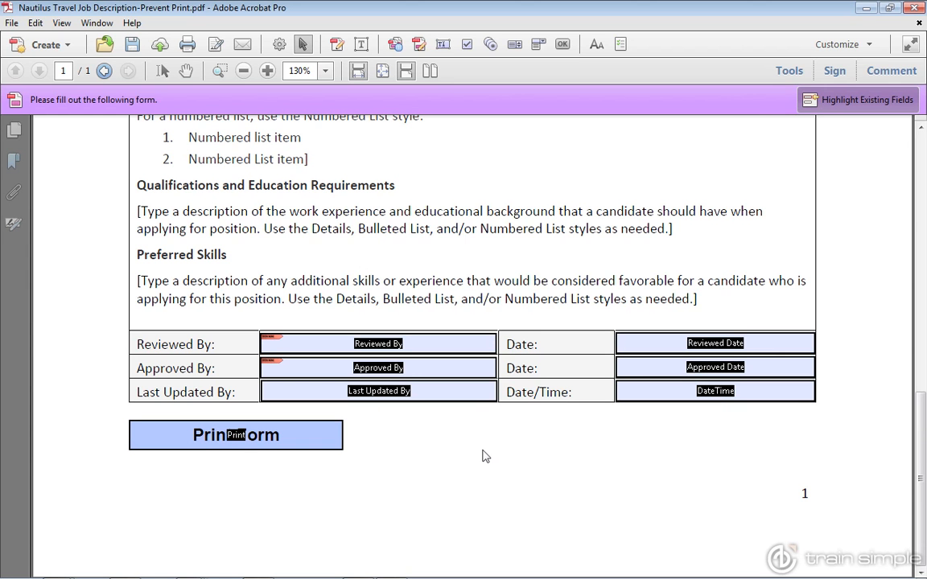
# Test the renamed Print Form button with the Hand tool, check whether it appears in the print preview, and cancel printing
pyautogui.click(185, 71)
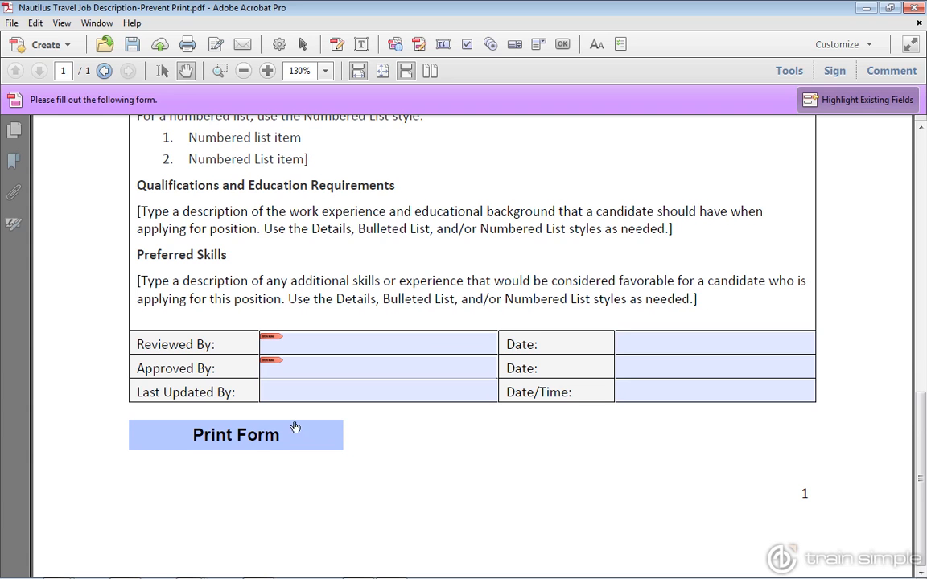
pyautogui.click(237, 436)
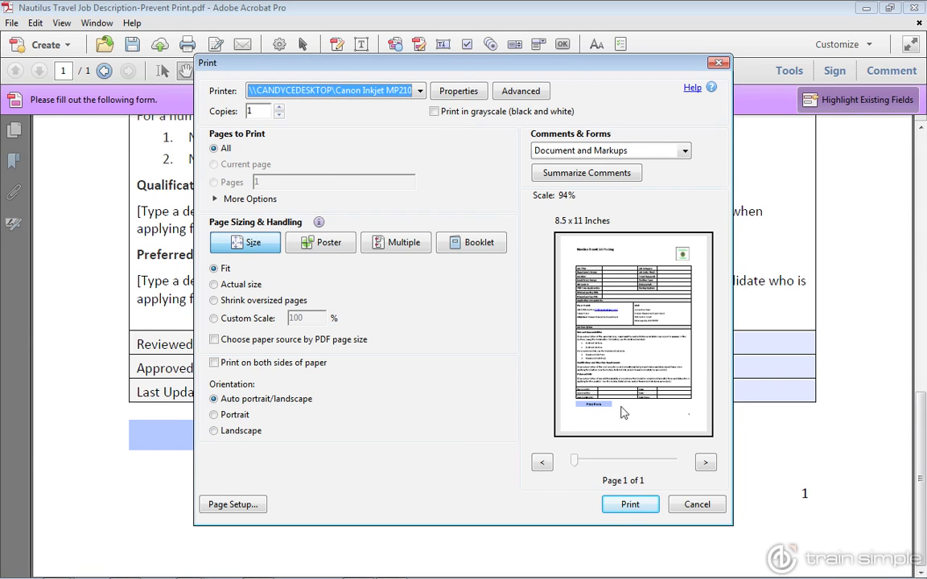
pyautogui.click(693, 507)
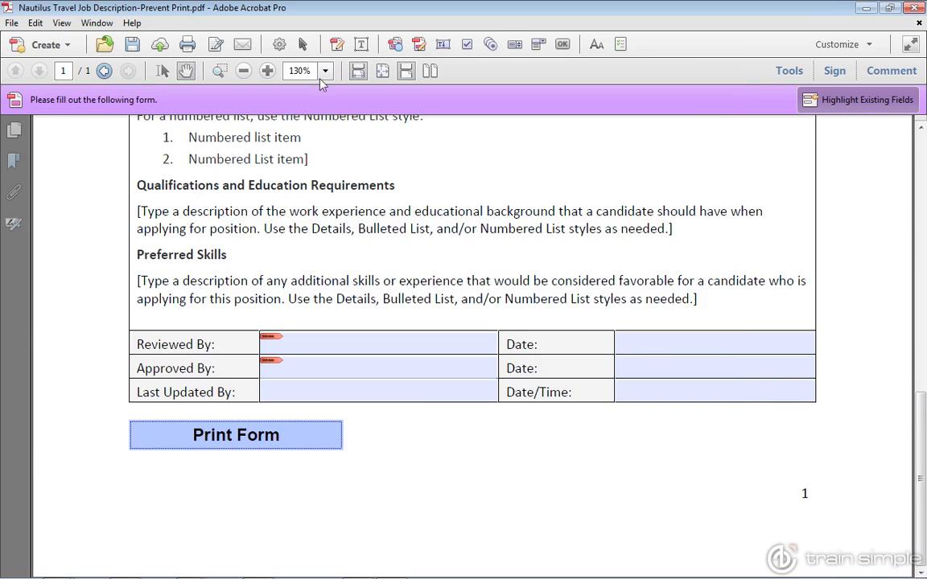
# Make the Print Form button slightly shorter in height and narrower in width, keeping its upper-left corner in place
pyautogui.click(303, 44)
pyautogui.click(423, 444)
pyautogui.click(275, 431)
pyautogui.moveTo(235, 450)
pyautogui.mouseDown()
pyautogui.moveTo(238, 437)
pyautogui.moveTo(236, 444)
pyautogui.mouseUp()
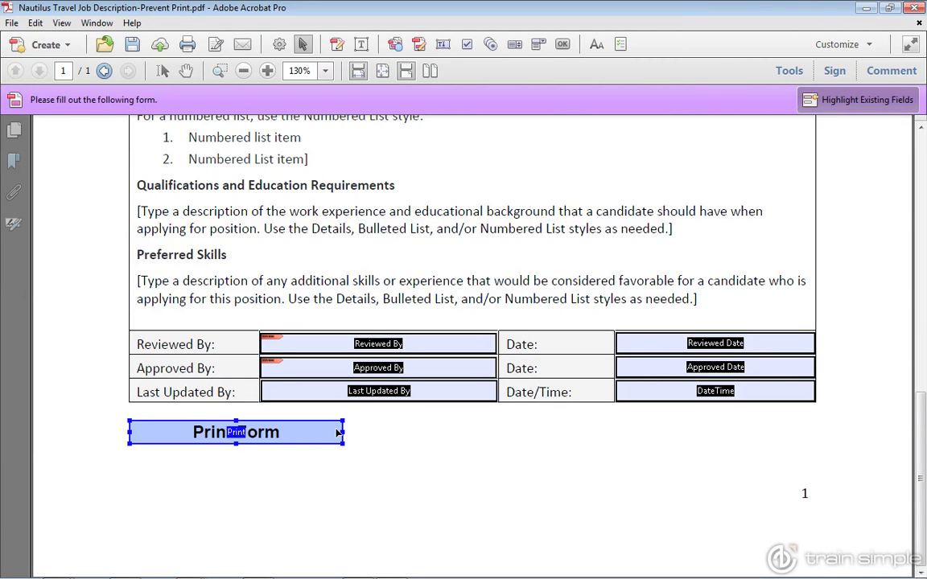
pyautogui.moveTo(342, 432); pyautogui.dragTo(312, 432)
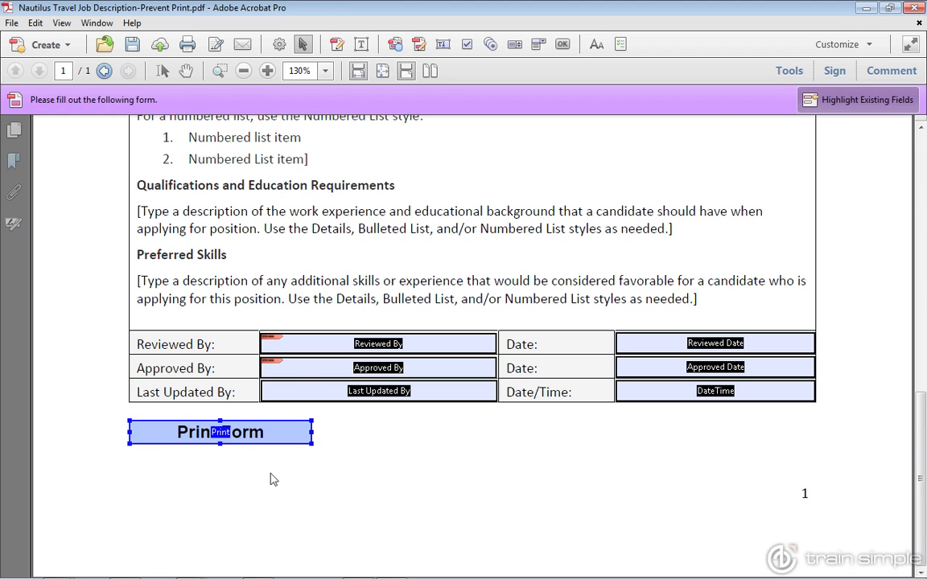
# Set the Print Form button's text to the Calibri font at size 10
pyautogui.doubleClick(246, 435)
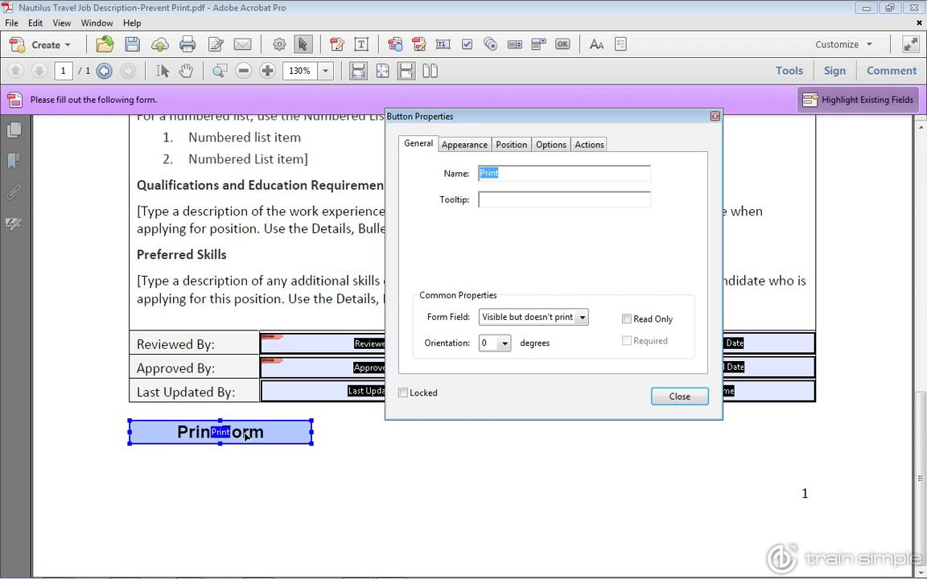
pyautogui.click(464, 145)
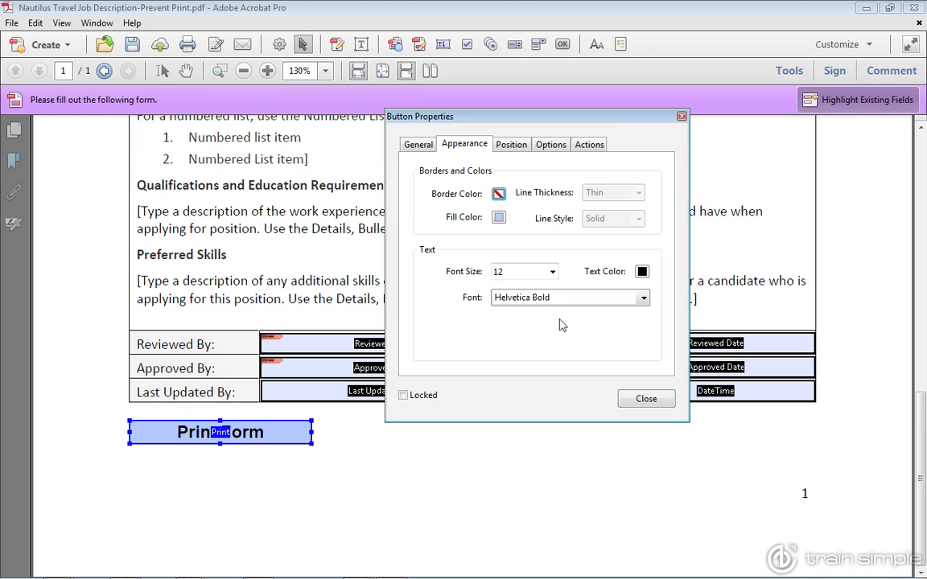
pyautogui.click(644, 299)
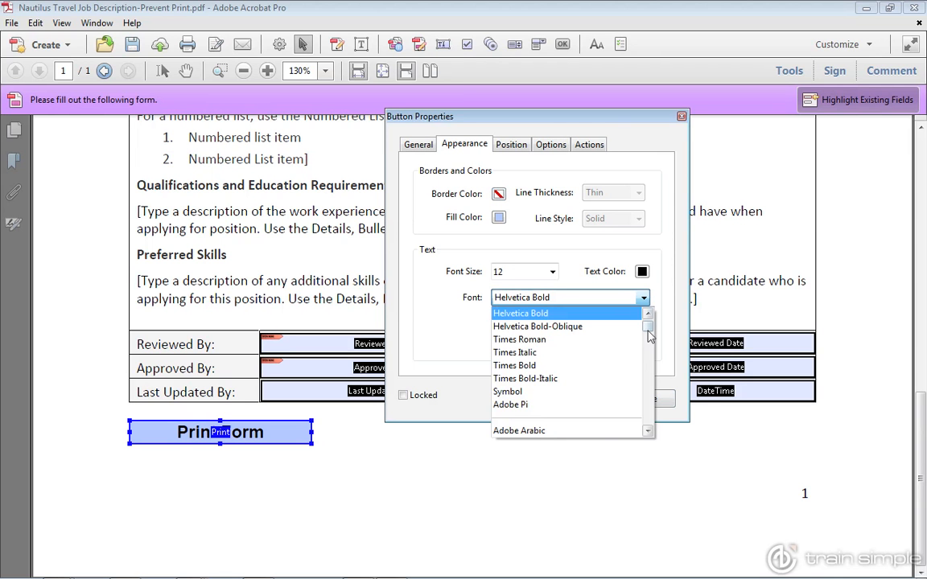
pyautogui.scroll(10, 649, 342)
pyautogui.moveTo(649, 342); pyautogui.dragTo(649, 356)
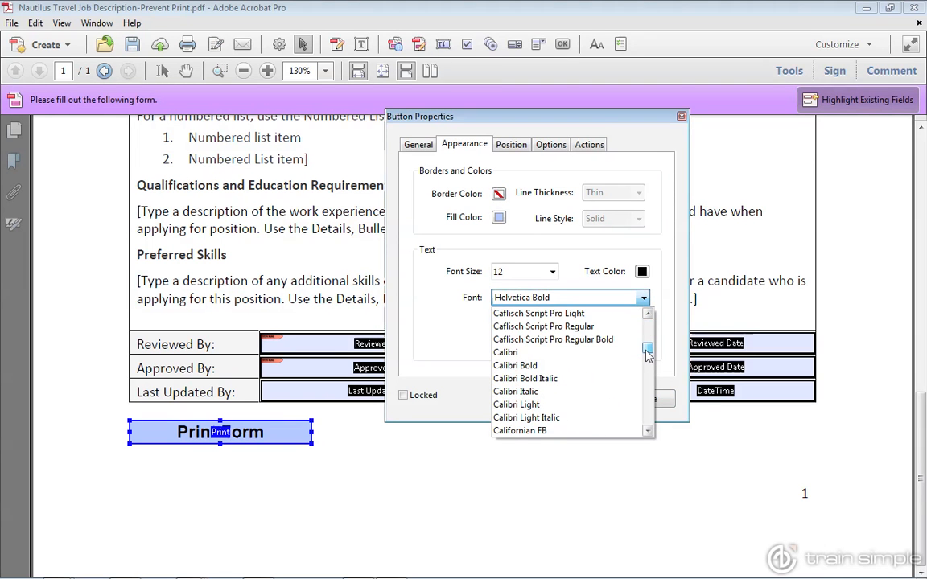
pyautogui.click(525, 356)
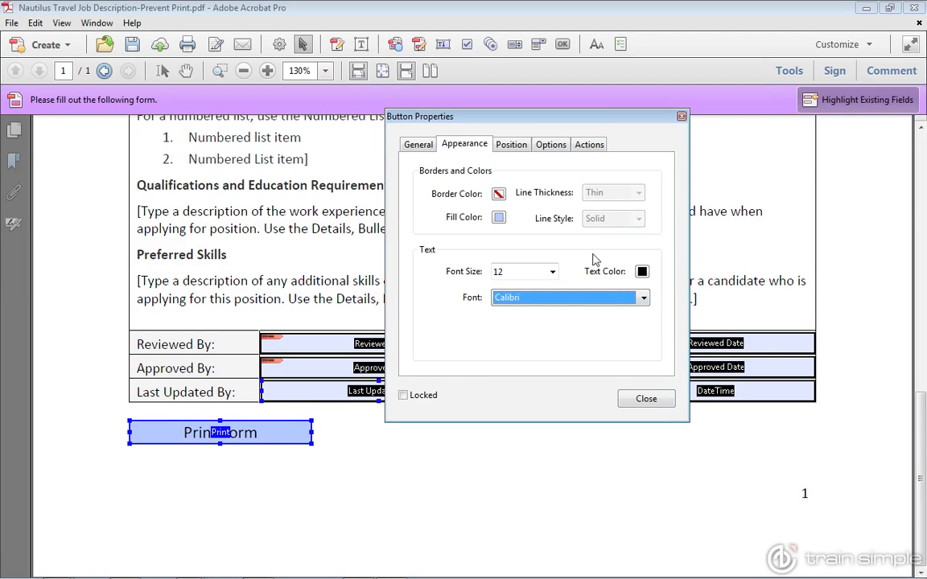
pyautogui.click(553, 272)
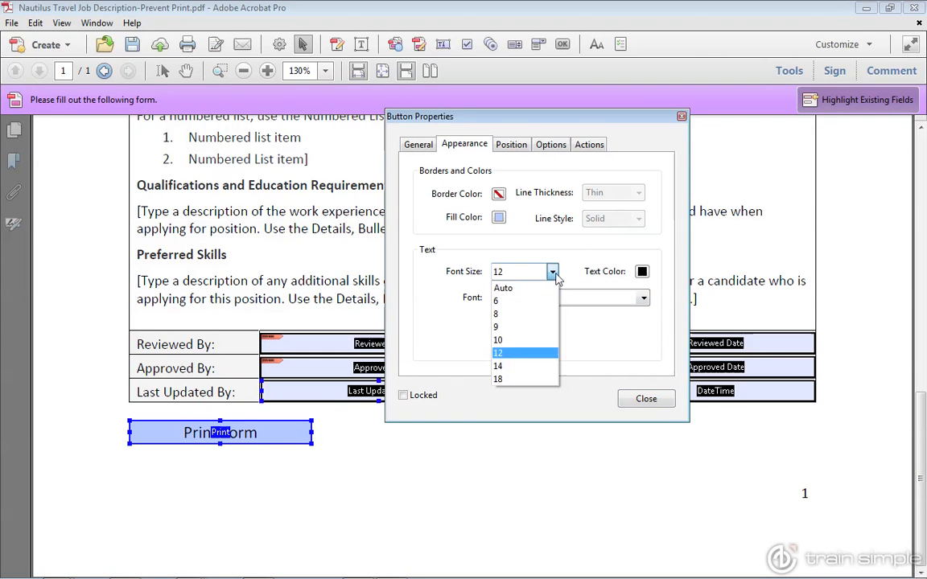
pyautogui.click(548, 342)
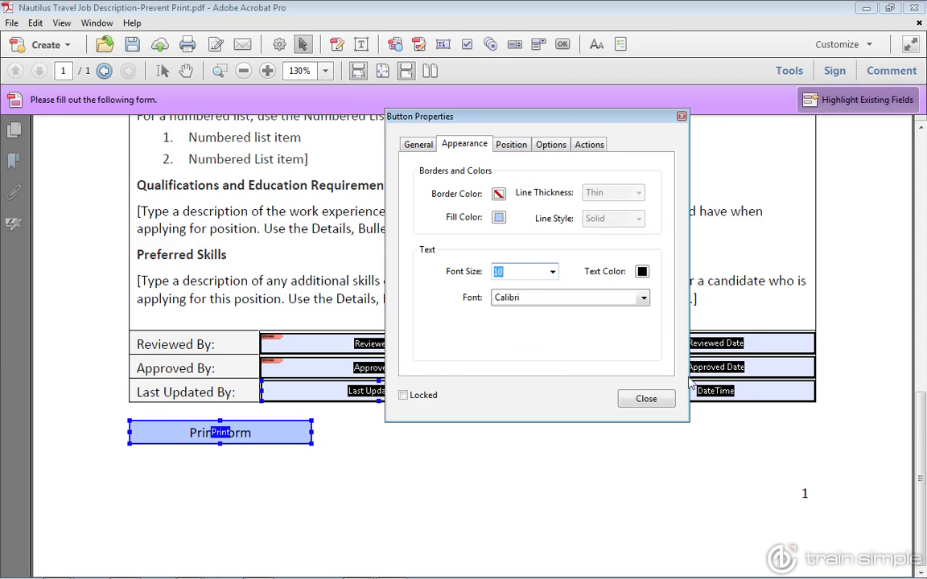
# Check the button's field name and open its Mouse Up JavaScript for editing, reviewing the order of the statements
pyautogui.click(418, 145)
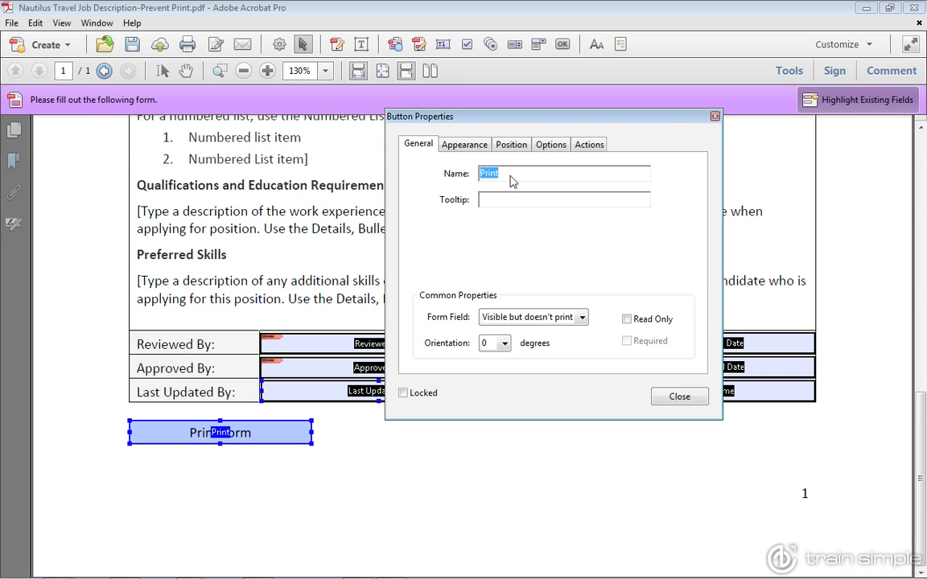
pyautogui.click(589, 146)
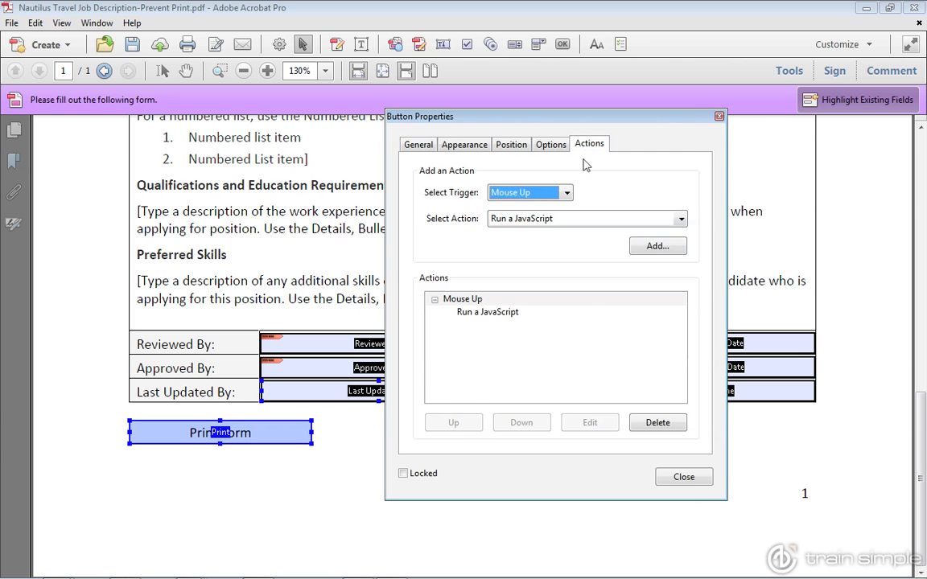
pyautogui.click(502, 312)
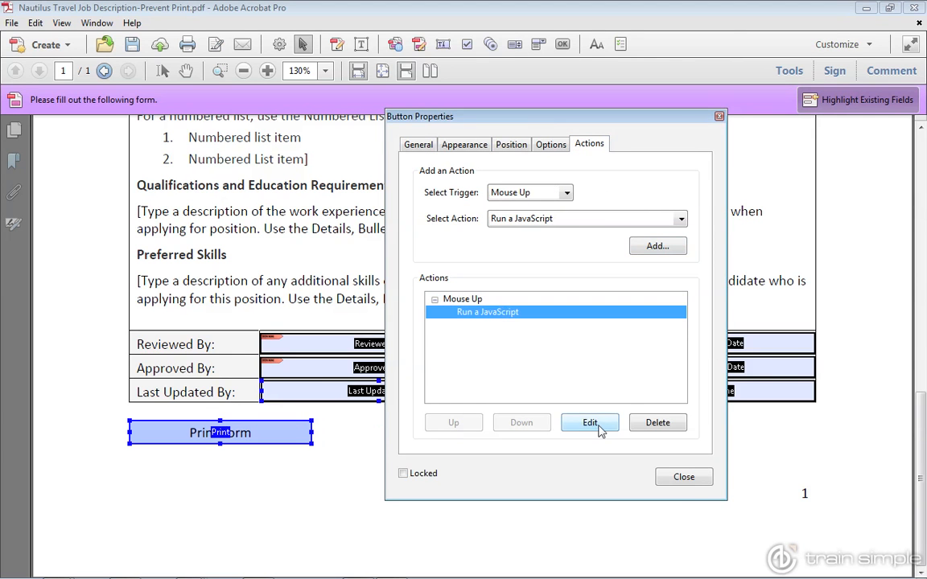
pyautogui.click(599, 426)
pyautogui.click(604, 385)
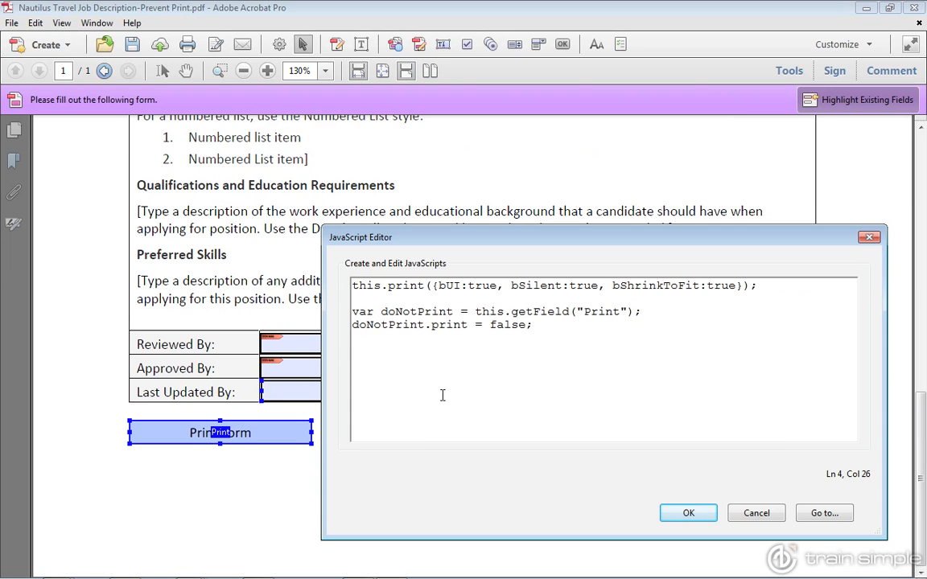
pyautogui.moveTo(352, 285); pyautogui.dragTo(354, 298)
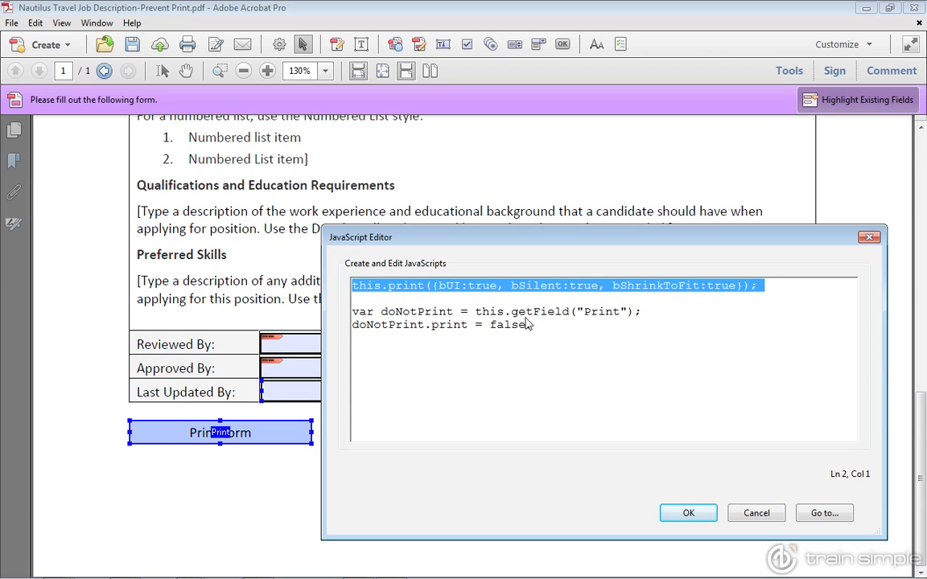
pyautogui.click(530, 370)
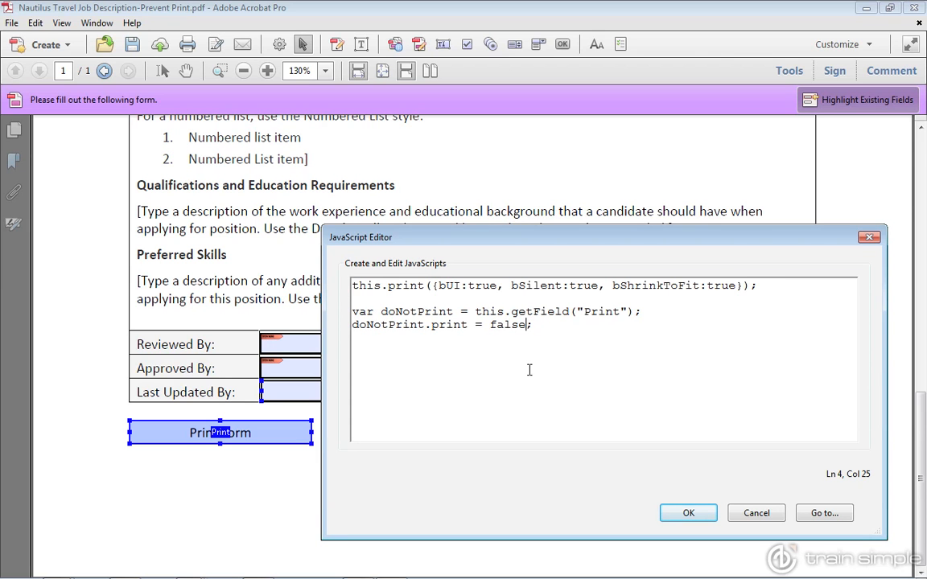
# Move the this.print statement below doNotPrint.print = false; with a blank line between them, then accept the script and close the button properties
pyautogui.moveTo(760, 286); pyautogui.dragTo(343, 286)
pyautogui.hotkey('ctrl', 'c')
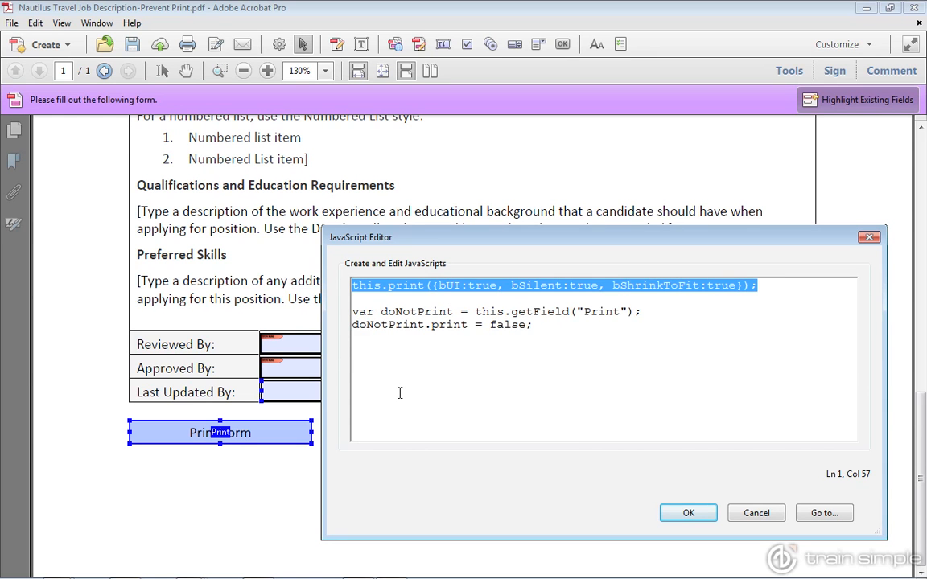
pyautogui.press('Delete')
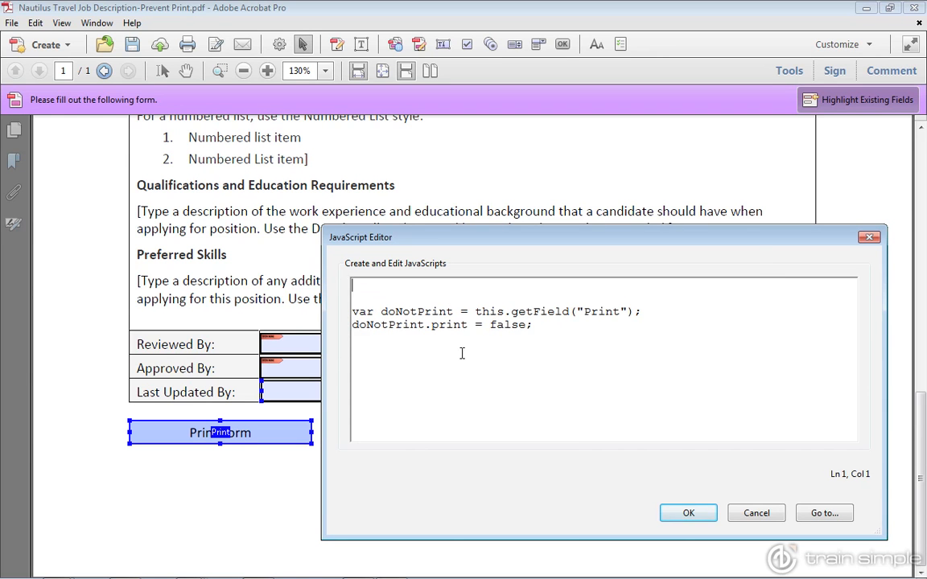
pyautogui.click(540, 323)
pyautogui.press('Return')
pyautogui.press('Return')
pyautogui.hotkey('ctrl', 'v')
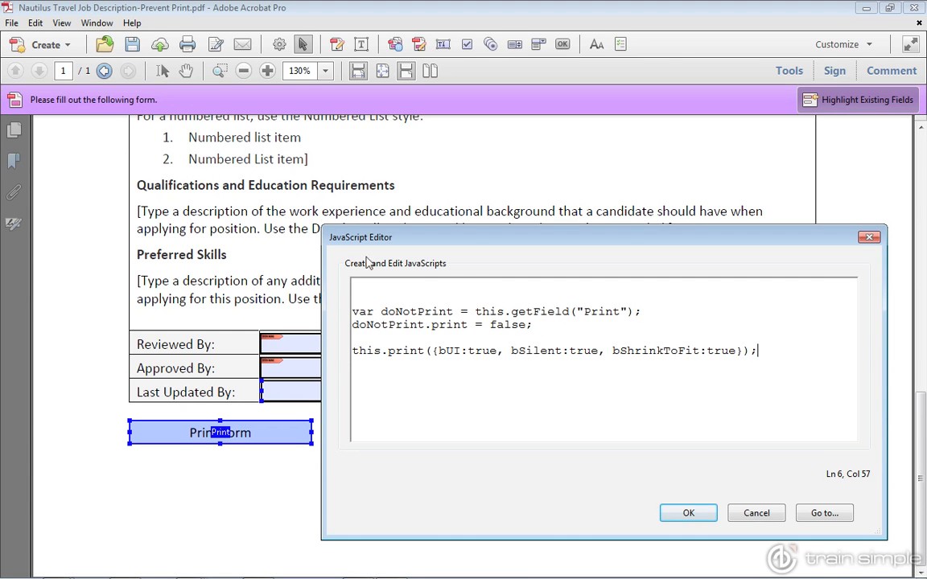
pyautogui.moveTo(432, 325); pyautogui.dragTo(469, 330)
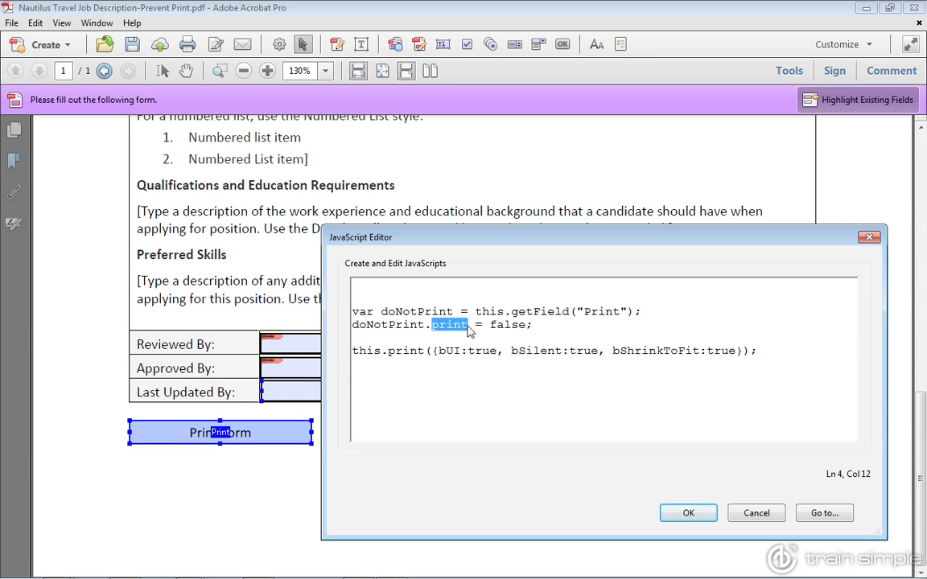
pyautogui.click(511, 325)
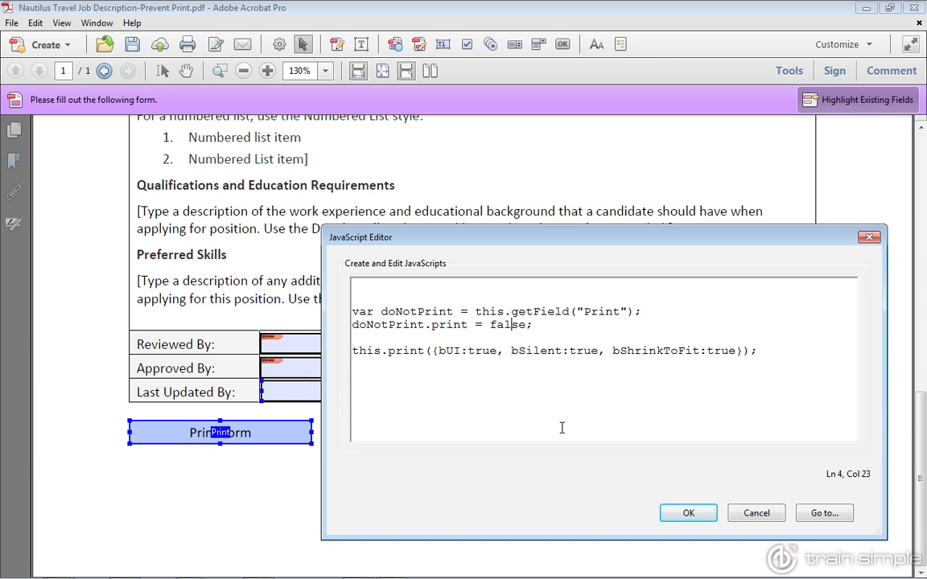
pyautogui.click(689, 513)
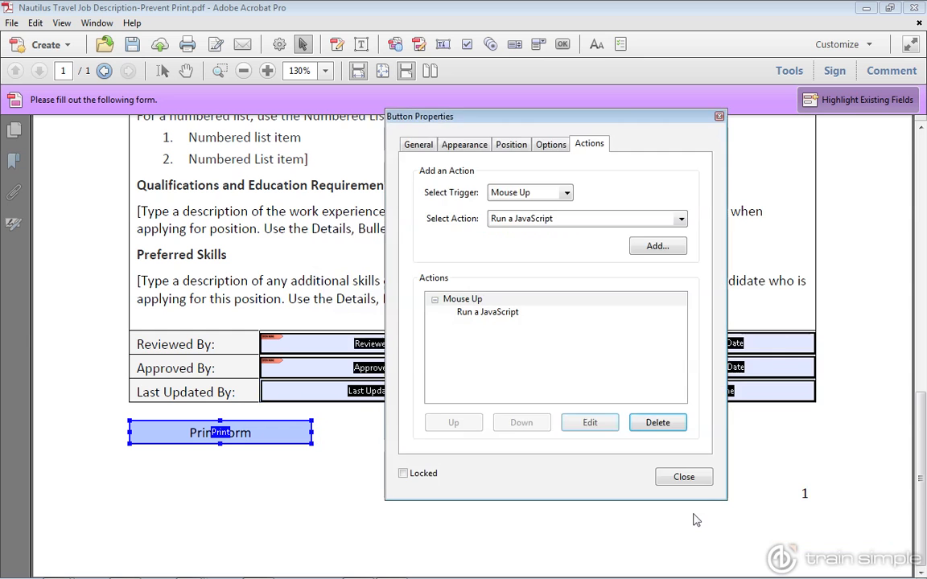
pyautogui.click(682, 478)
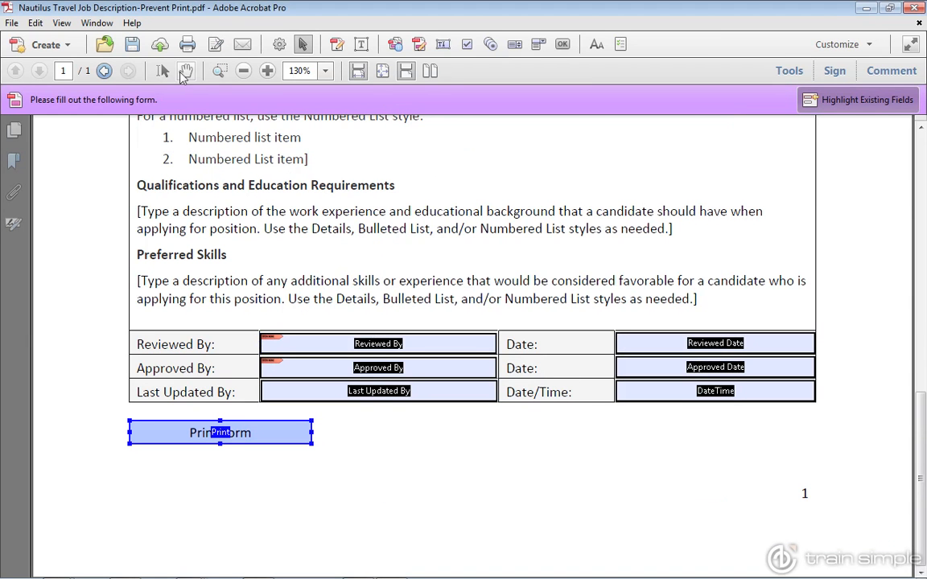
# Test the Print Form button, check in the print preview whether the button would print, and cancel printing
pyautogui.click(185, 71)
pyautogui.click(218, 435)
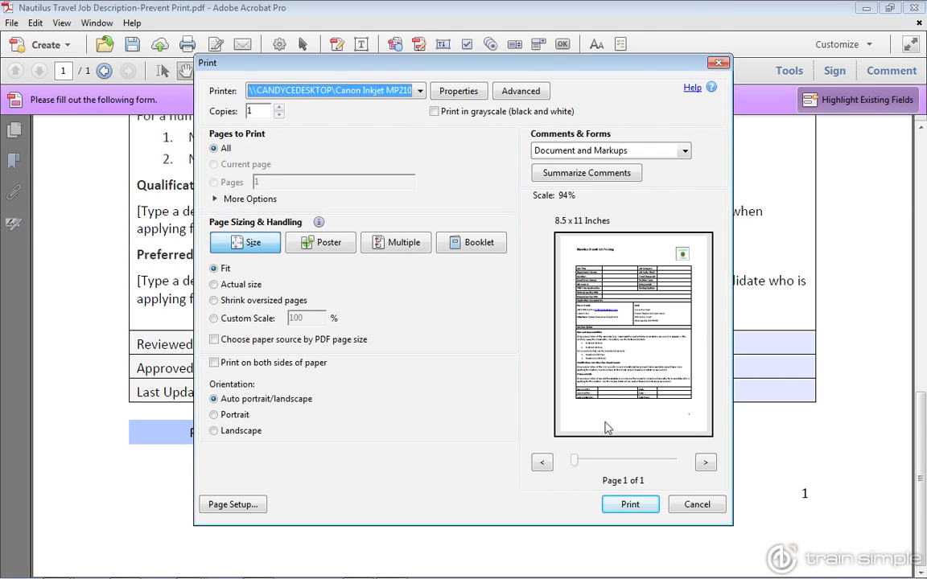
pyautogui.click(694, 504)
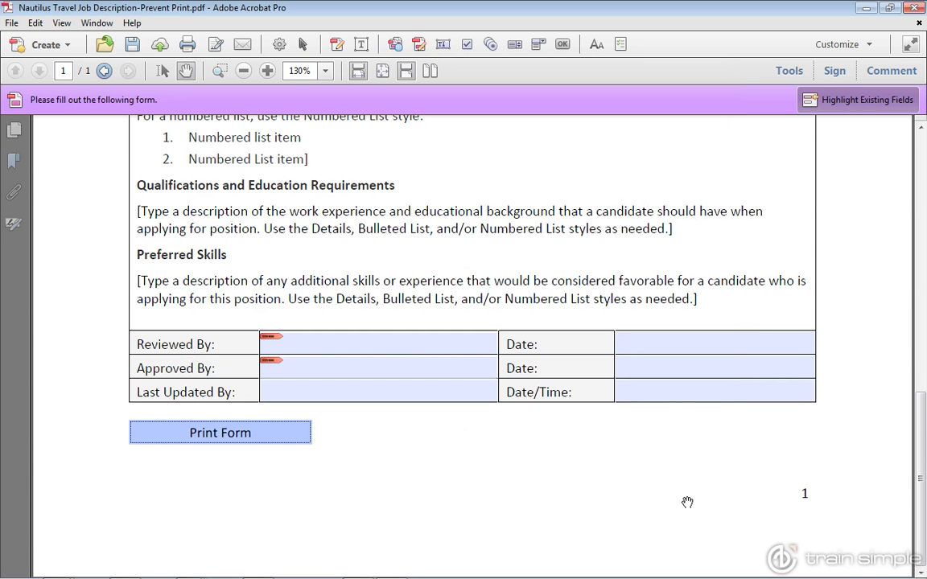
# Review the Print Form button's Mouse Up JavaScript, checking the doNotPrint and this.print statements, and close the script and button properties
pyautogui.click(302, 45)
pyautogui.doubleClick(286, 433)
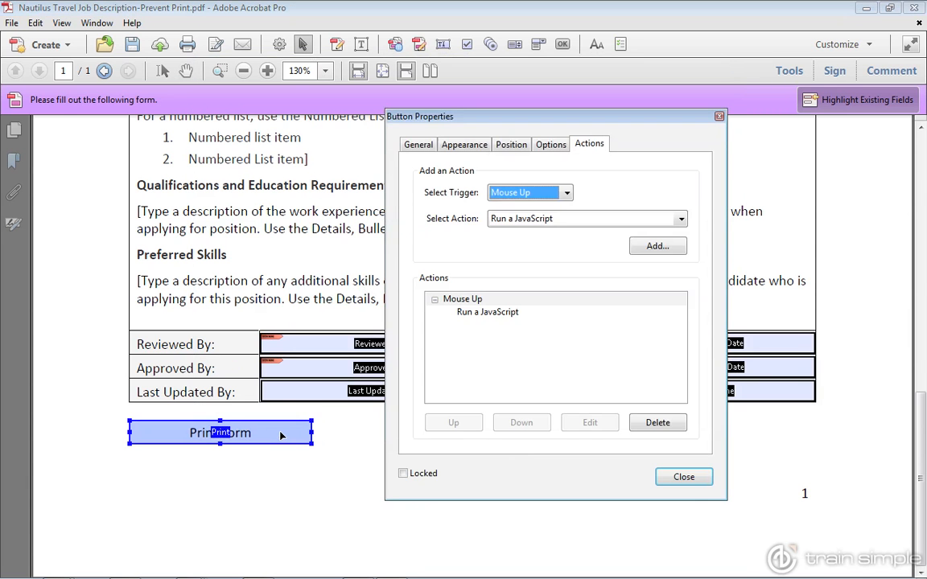
pyautogui.click(512, 314)
pyautogui.click(595, 423)
pyautogui.click(517, 394)
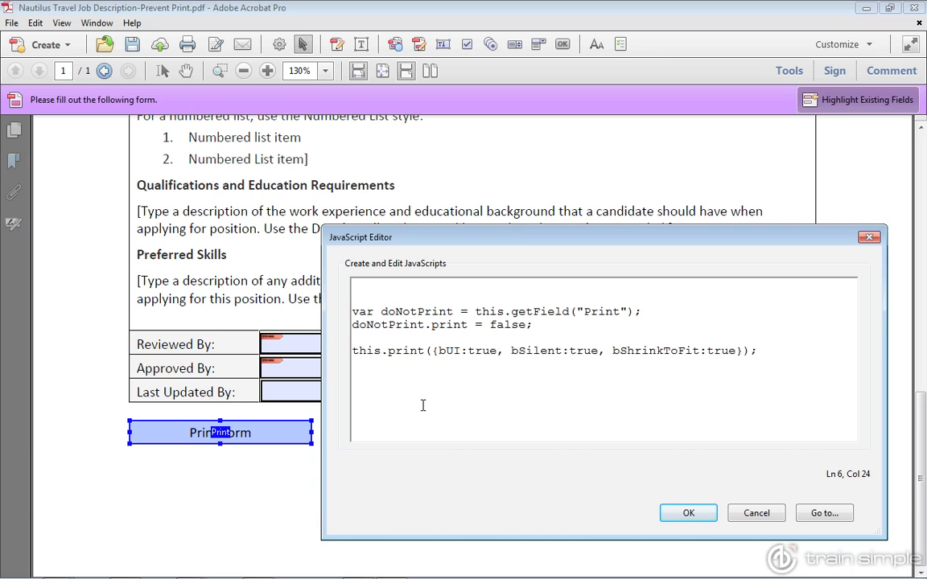
pyautogui.click(454, 325)
pyautogui.click(688, 513)
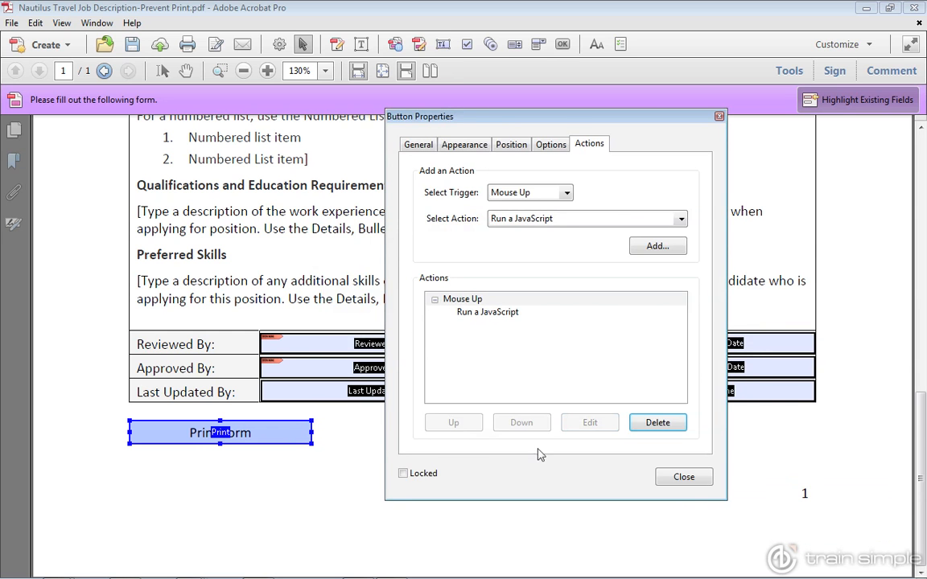
pyautogui.click(667, 477)
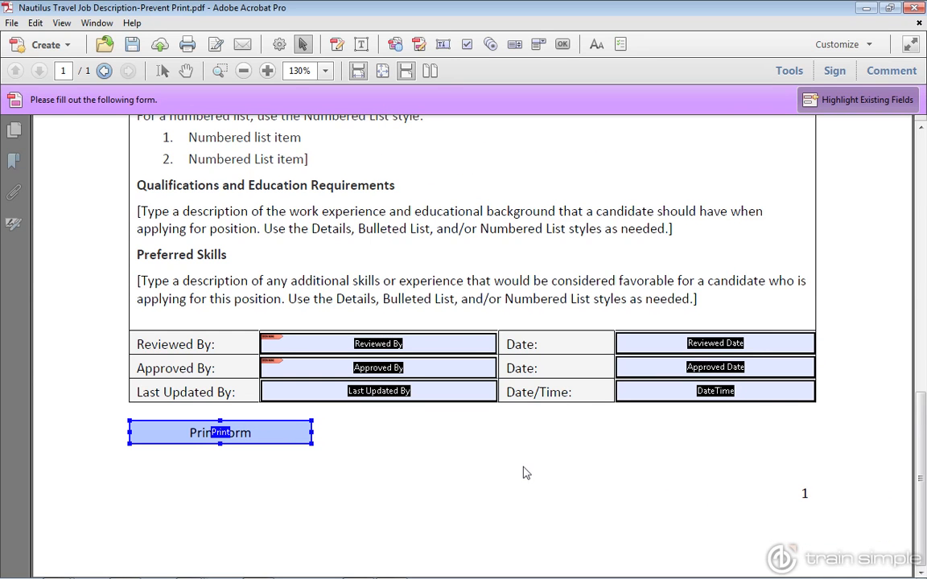